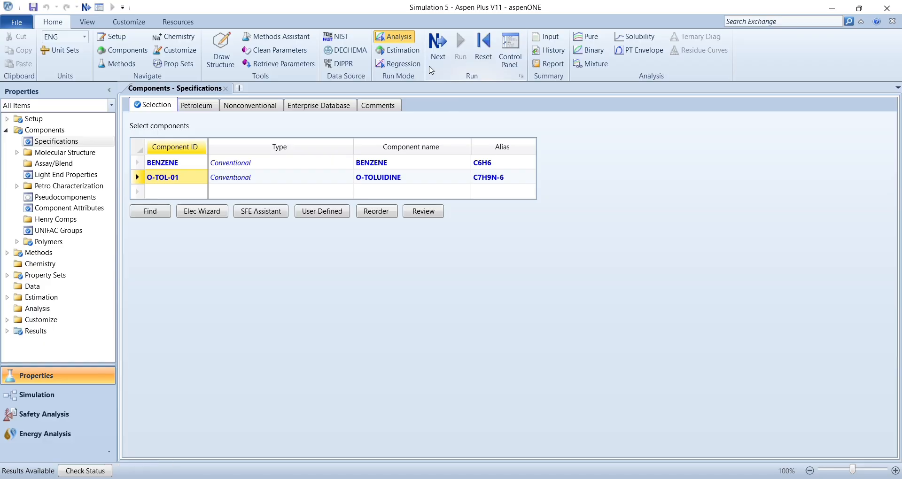
Step: Switch to the simulation environment and place a Heater block in the upper part of the main flowsheet
left_click(32, 396)
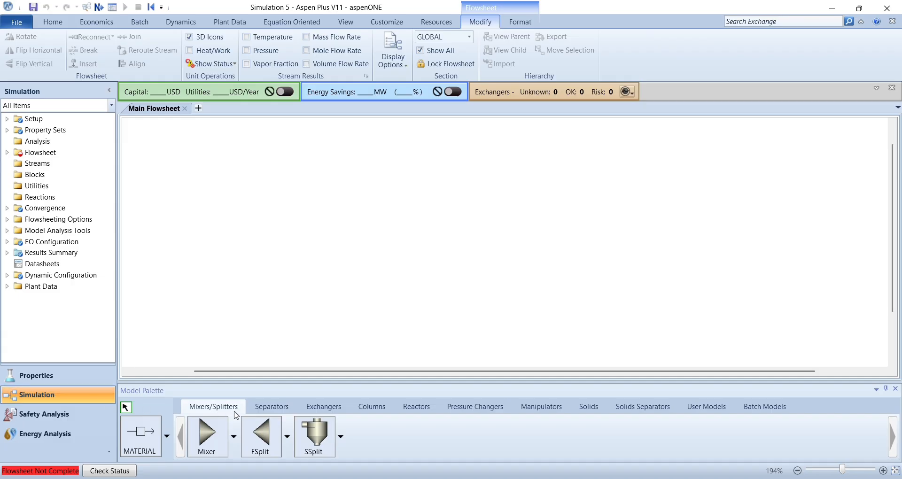
left_click(300, 411)
left_click(206, 435)
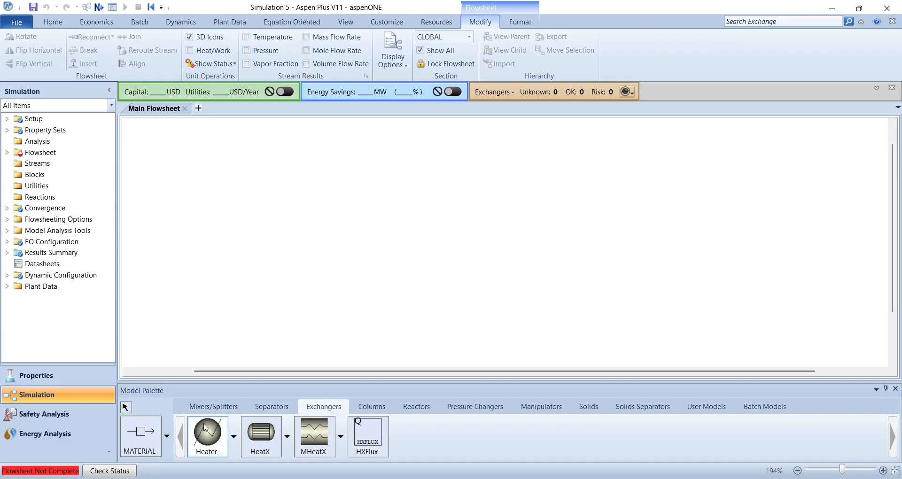
left_click(264, 178)
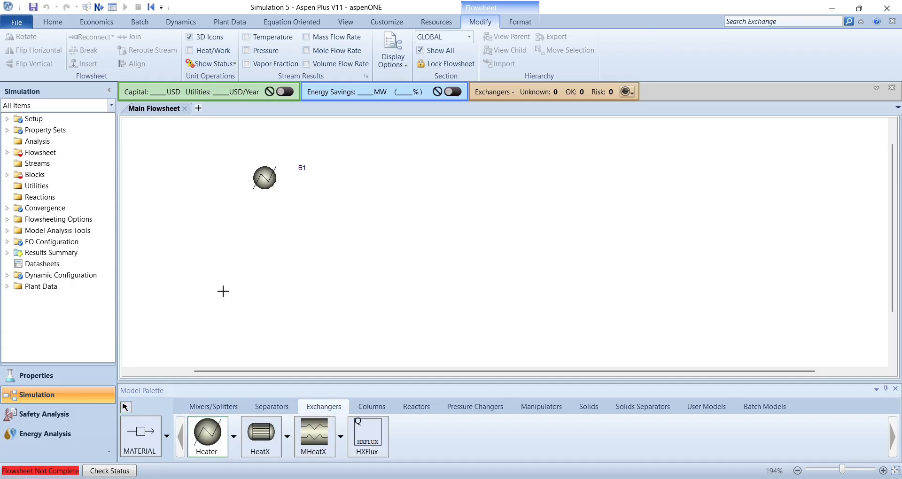
Step: Connect a material feed stream and a material product stream to the heater, and leave stream insertion
left_click(147, 442)
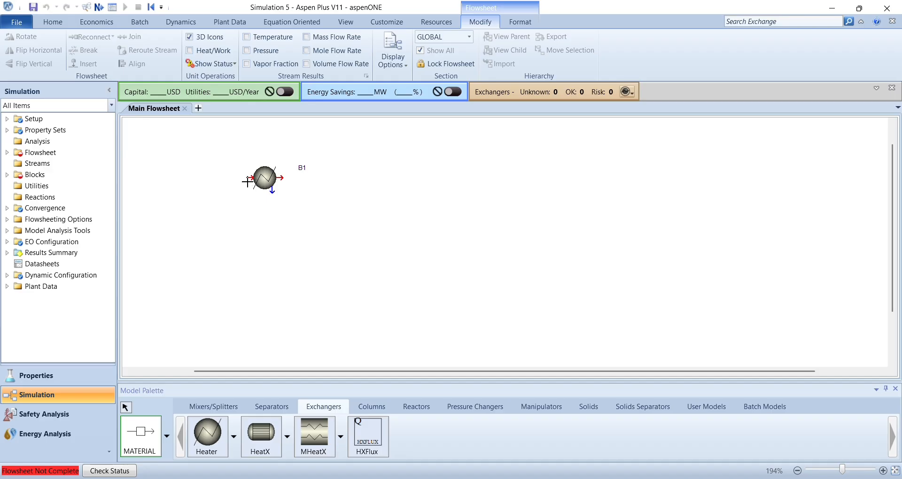
left_click(246, 178)
left_click(176, 184)
left_click(281, 178)
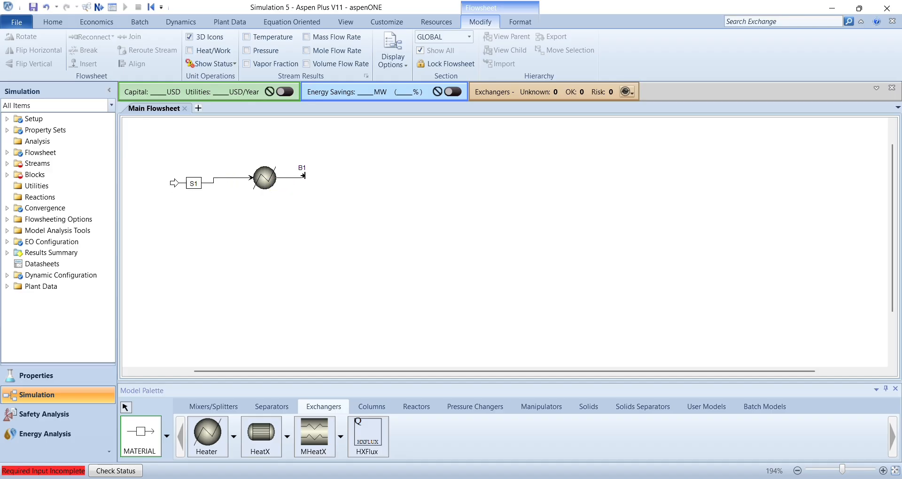
left_click(324, 179)
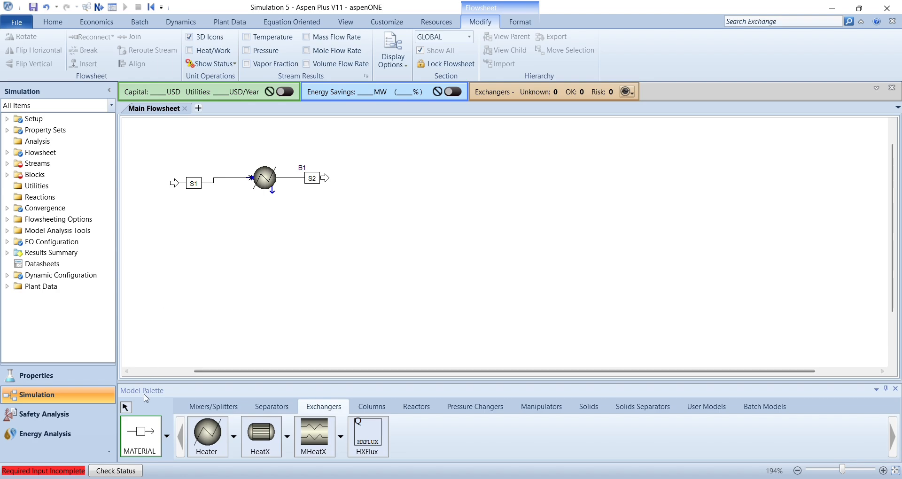
left_click(127, 408)
Step: Rename the heater's inlet stream as BEN-IN and its outlet stream as BEN-OUT
left_click(193, 183)
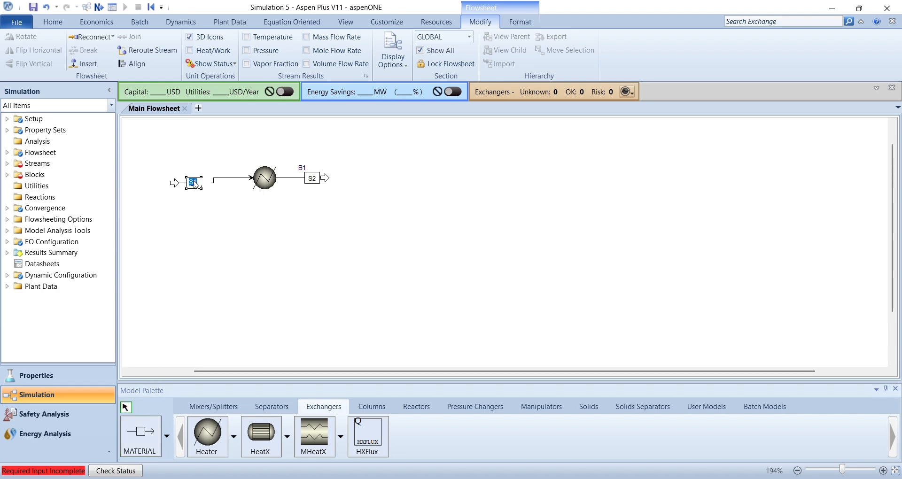
left_click(193, 182)
type("BEN-IN")
left_click(311, 178)
left_click(310, 177)
type("BEN")
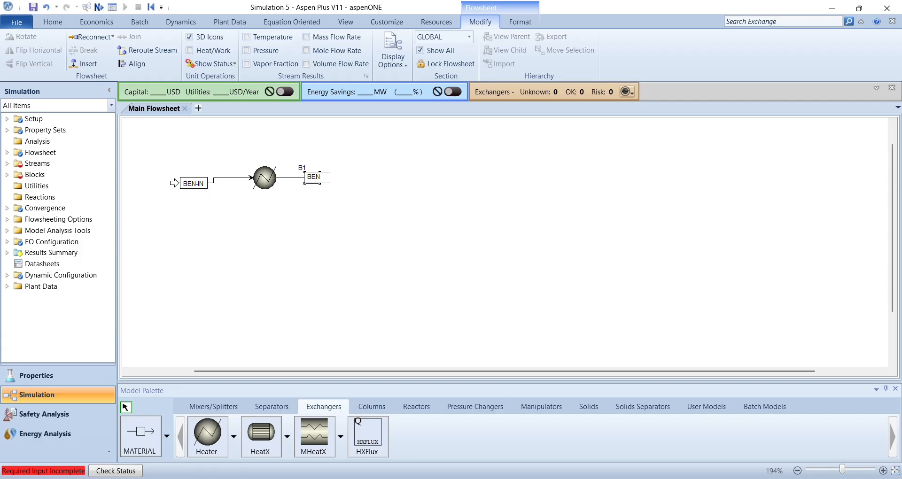
type("-OUT")
left_click(332, 225)
Step: Rename block B1 as HEATER-1 and move its label onto the heater icon
left_click(236, 179)
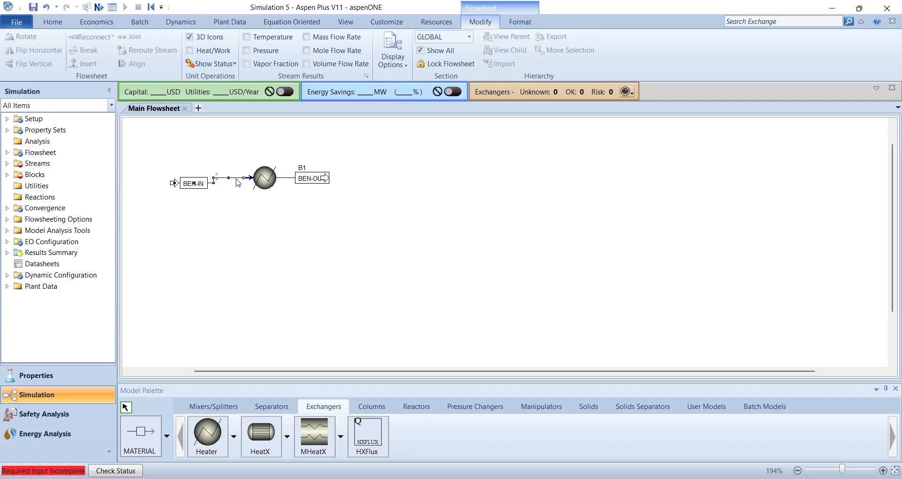
left_click(302, 168)
type("HE")
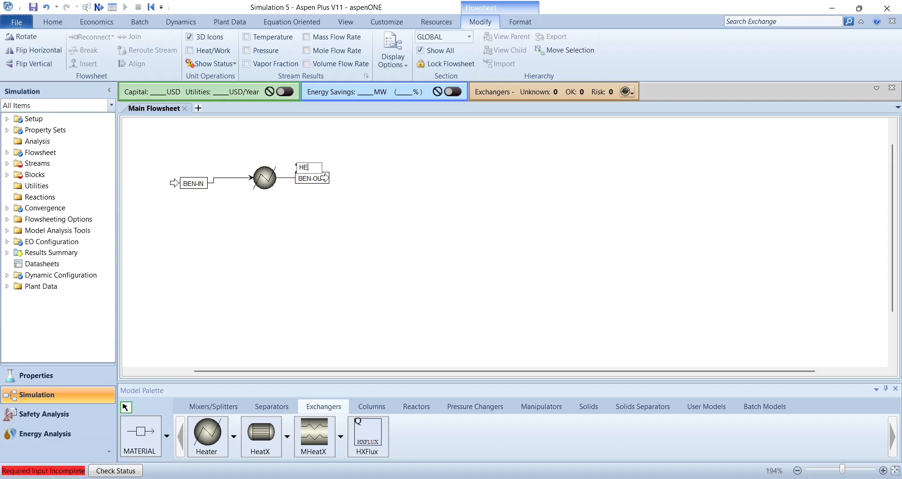
type("ATER-1")
key("Return")
left_click_drag(303, 167, 268, 166)
Step: Specify the BEN-IN stream at 75 F and 50 psia with a mass total flow rate of 90000 lb/hr
left_click(230, 178)
double_click(230, 177)
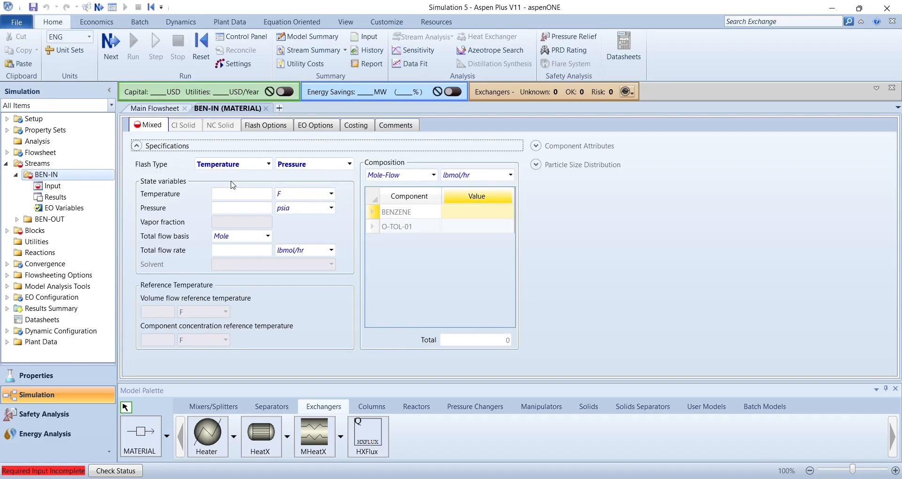
left_click(234, 195)
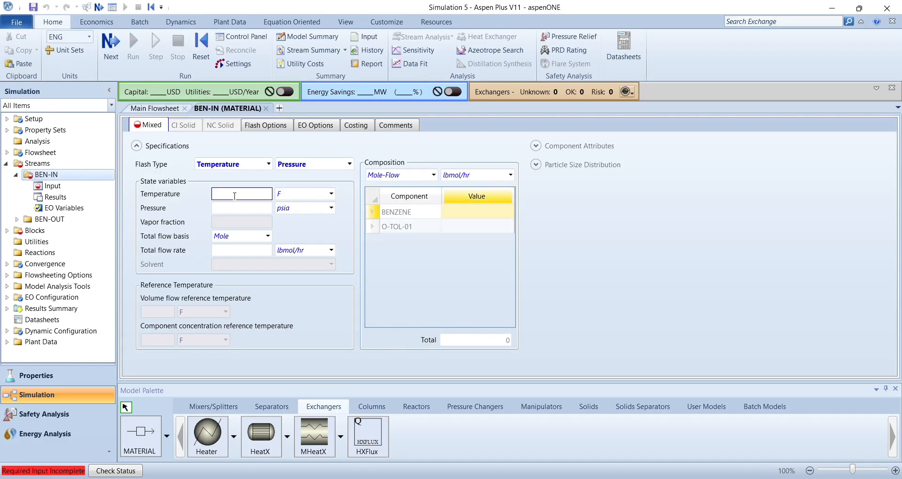
left_click(237, 206)
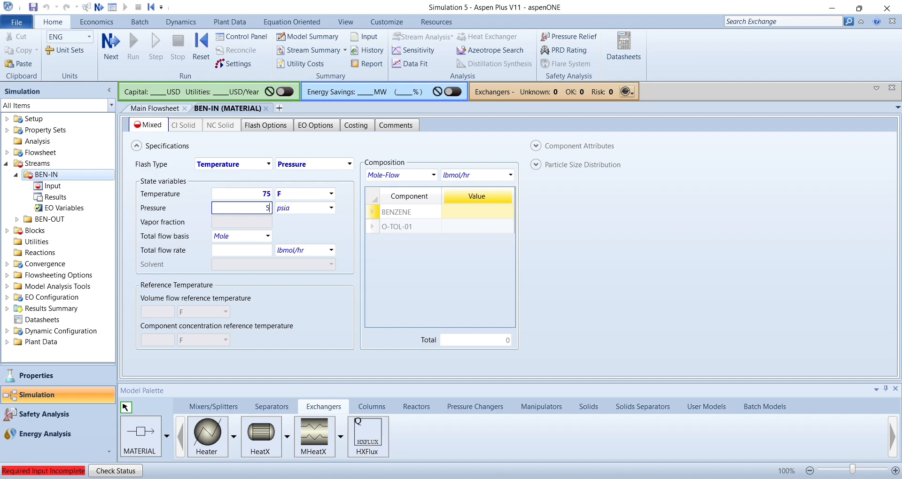
left_click(267, 236)
left_click(259, 249)
left_click(258, 250)
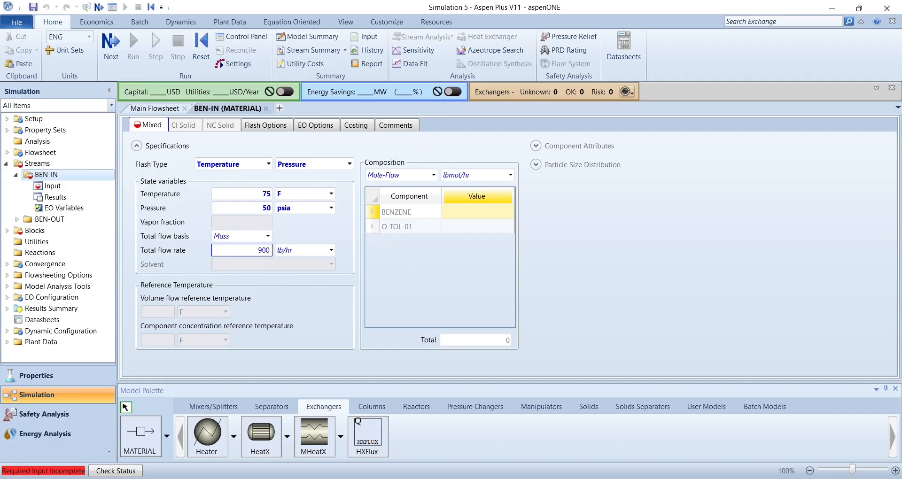
type("90000")
Step: Set the BEN-IN composition basis to Mole-Frac and give BENZENE a value of 1
left_click(433, 175)
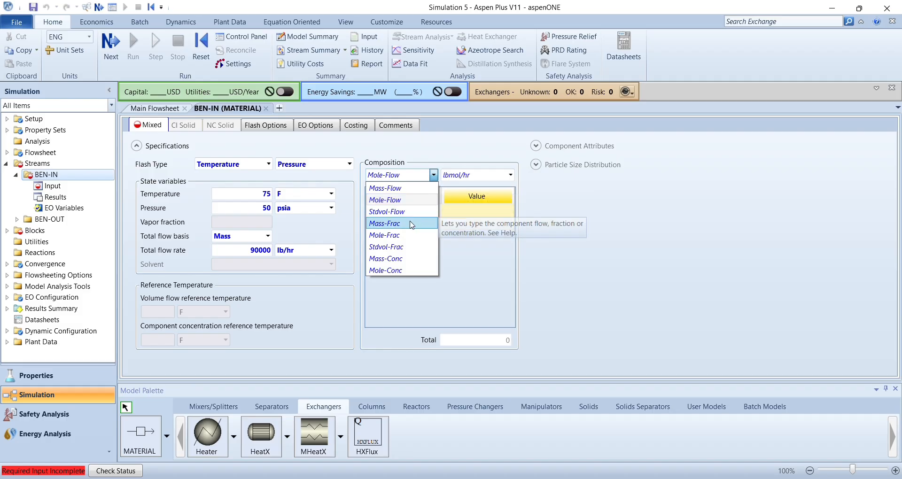
left_click(405, 235)
left_click(468, 212)
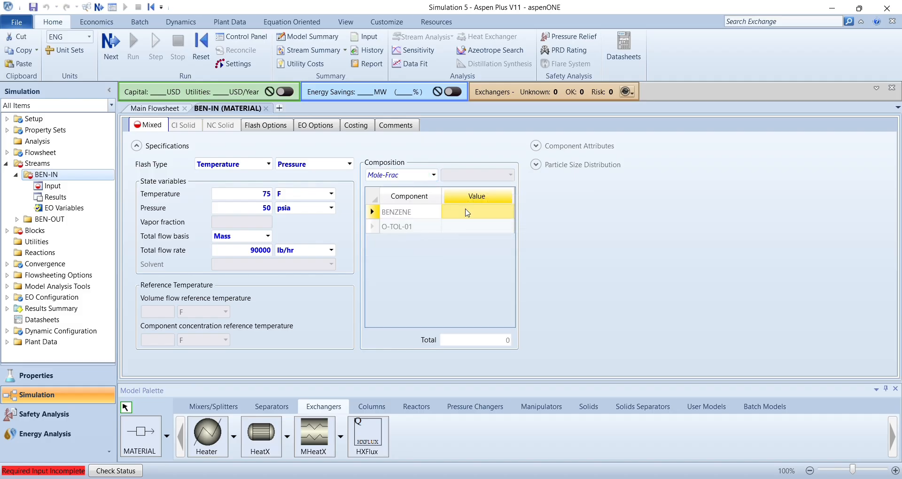
type("1")
left_click(448, 291)
Step: Specify HEATER-1 with a temperature of 145 F and a pressure of -10 psia
left_click(111, 42)
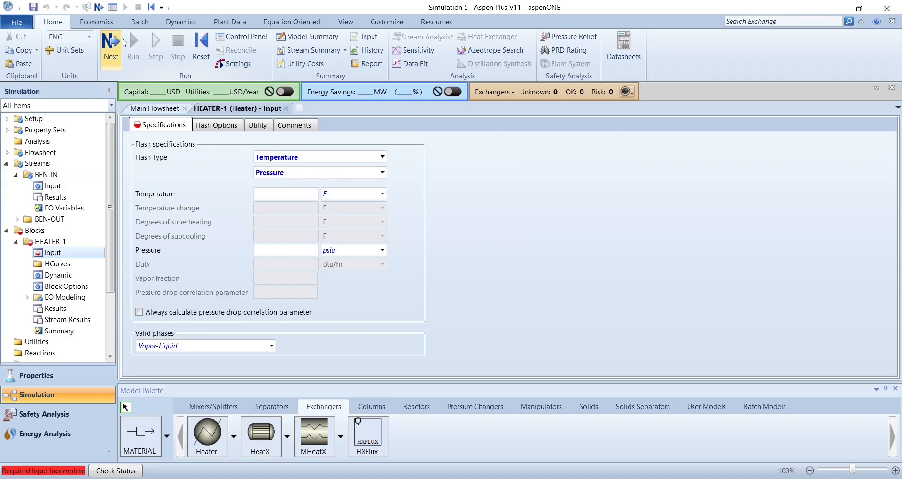
left_click(272, 192)
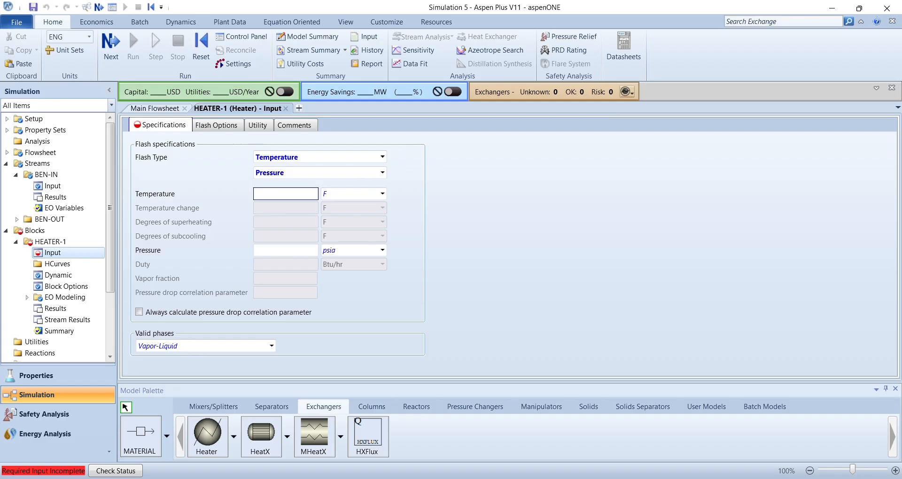
type("145")
left_click(295, 252)
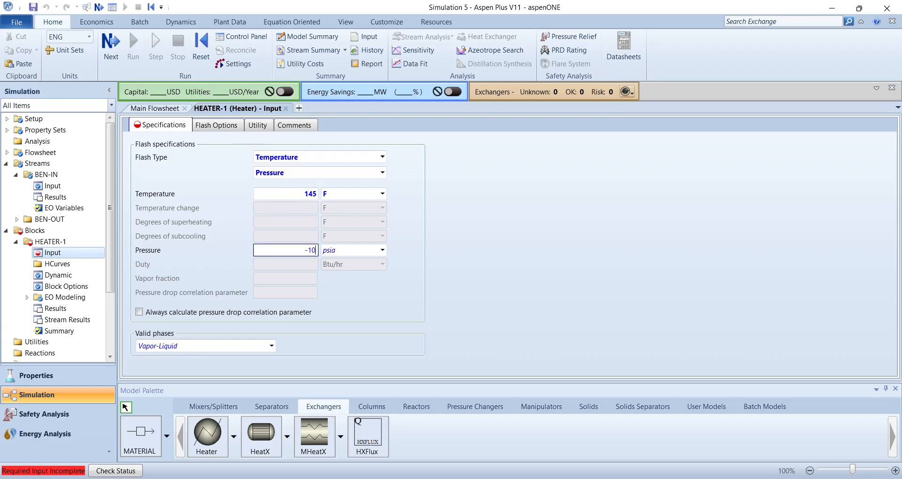
type("-10")
key("Return")
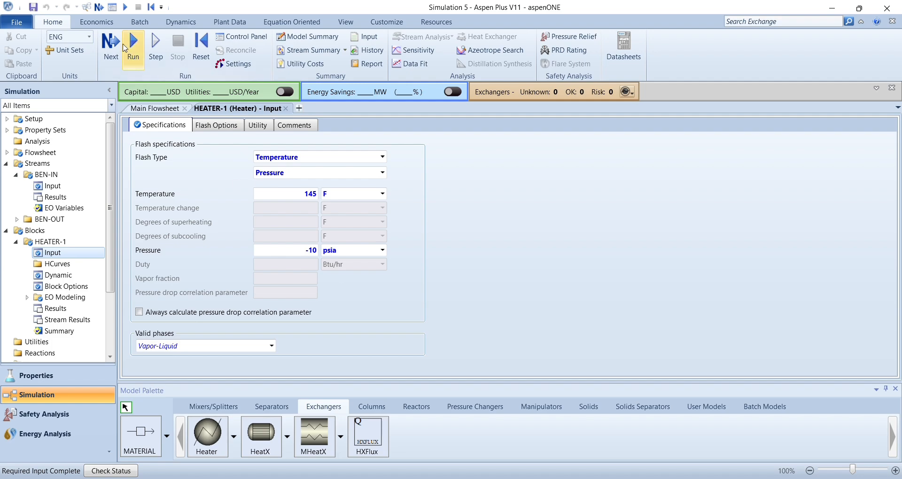
Step: Run the simulation and copy the heat duty from the HEATER-1 results
left_click(130, 49)
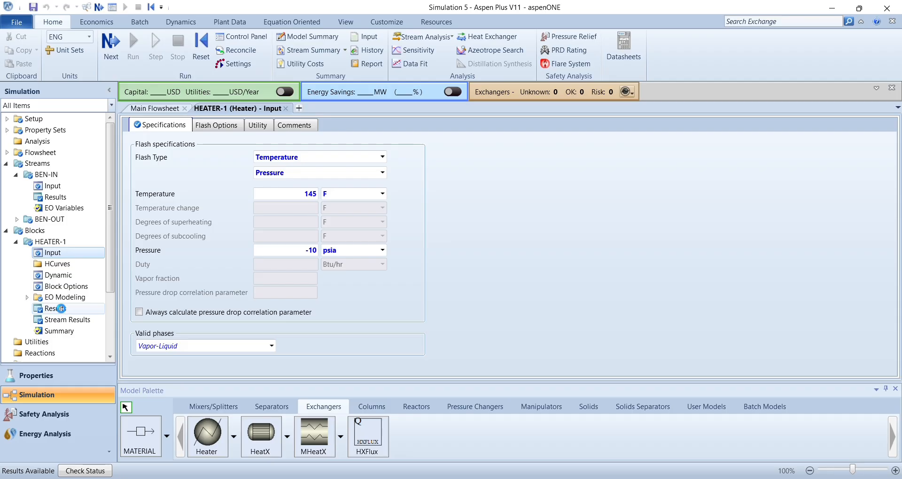
left_click(66, 309)
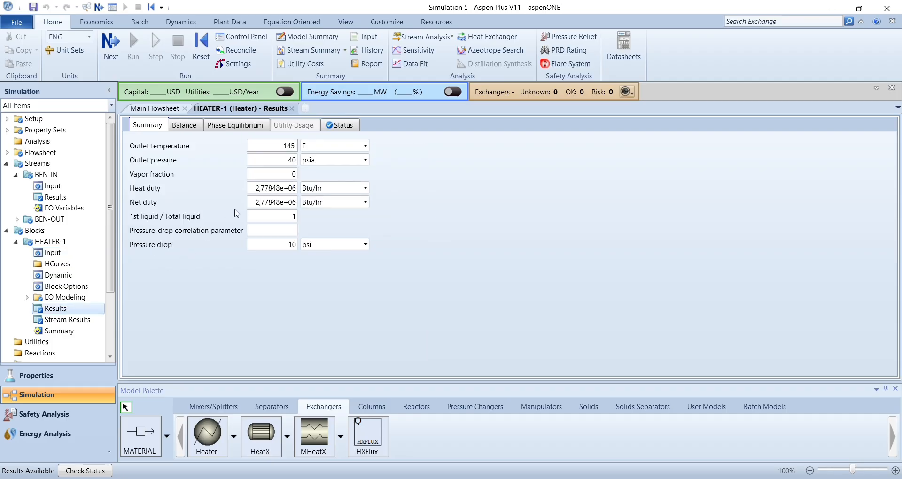
left_click(266, 190)
key("ctrl+c")
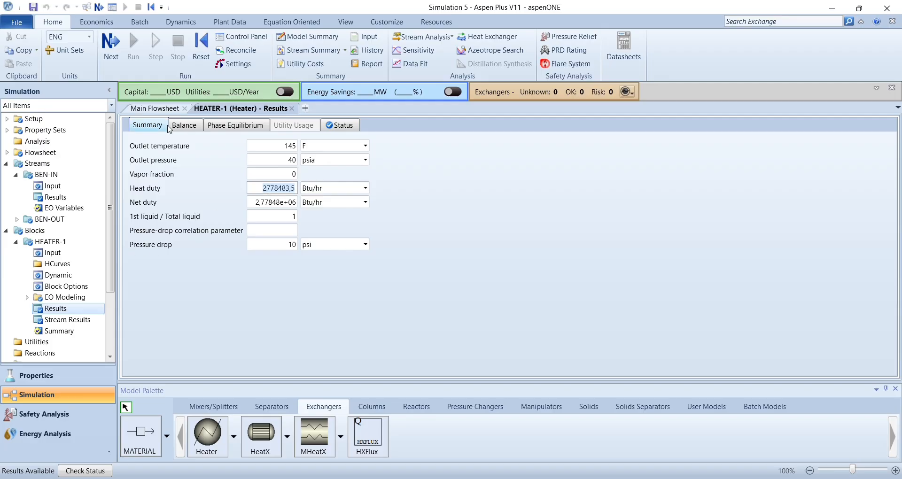
Step: Return to the main flowsheet and place a second Heater block below HEATER-1
left_click(155, 108)
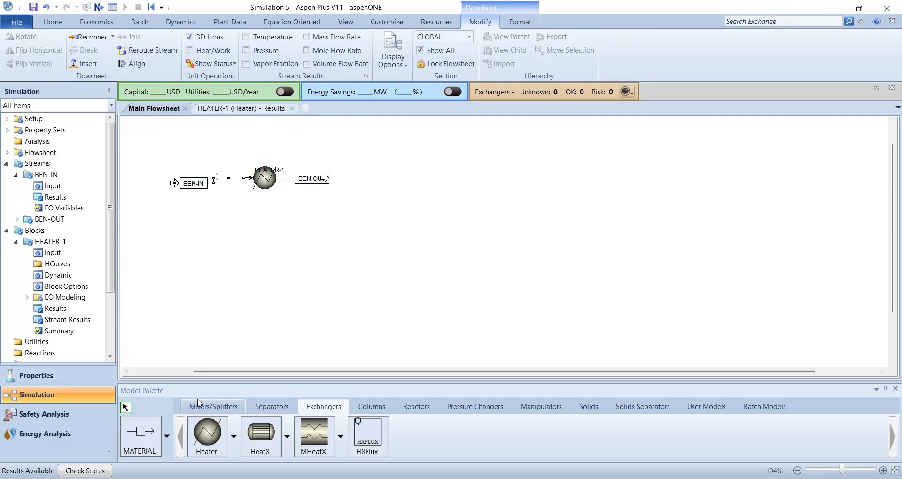
left_click(207, 435)
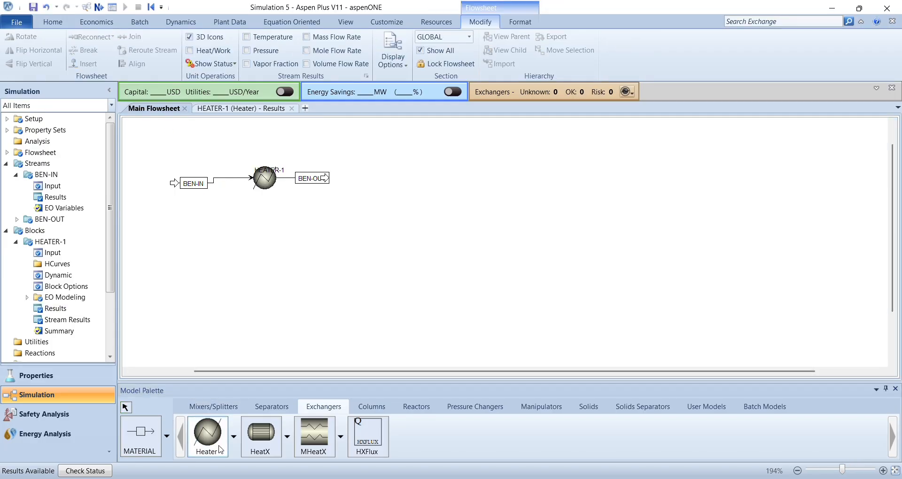
left_click(264, 244)
Step: Connect material inlet and outlet streams to block B2, and leave stream insertion
left_click(151, 431)
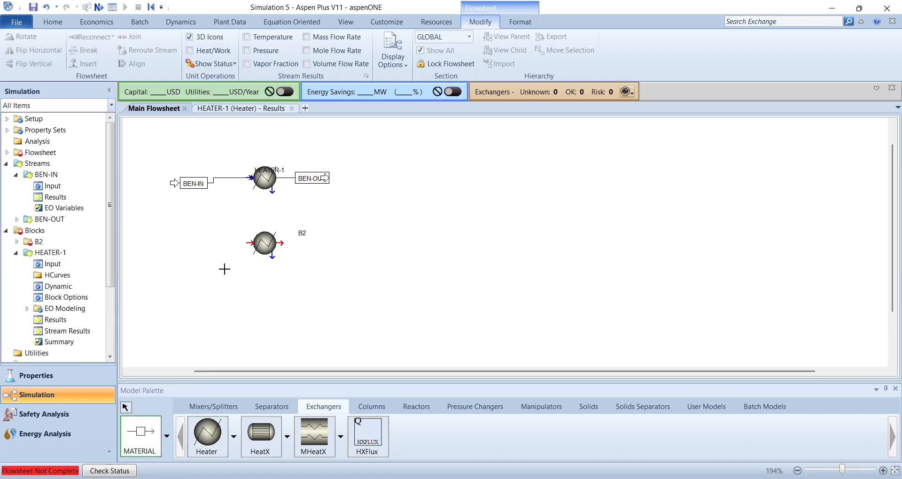
left_click(254, 244)
left_click(151, 241)
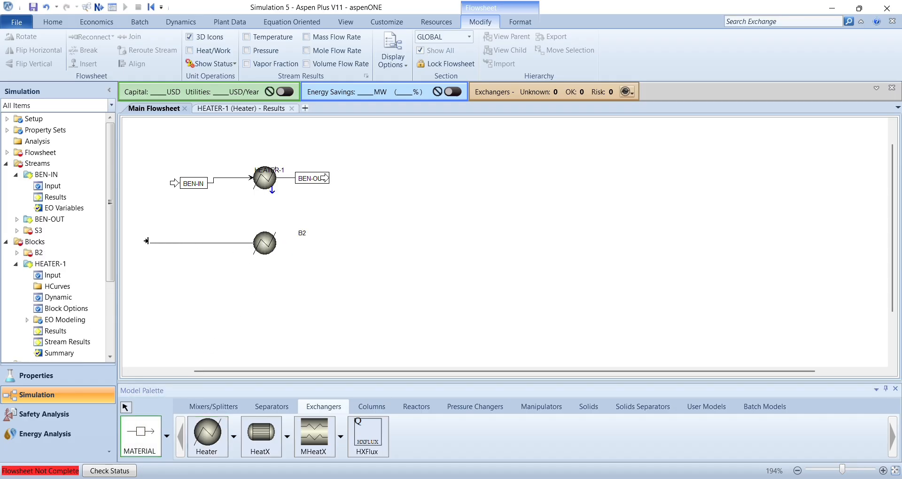
left_click(281, 243)
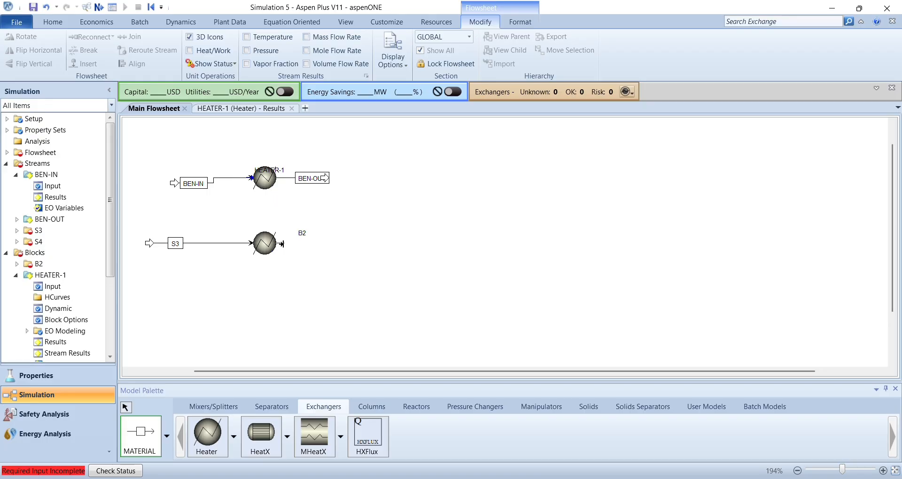
left_click(371, 248)
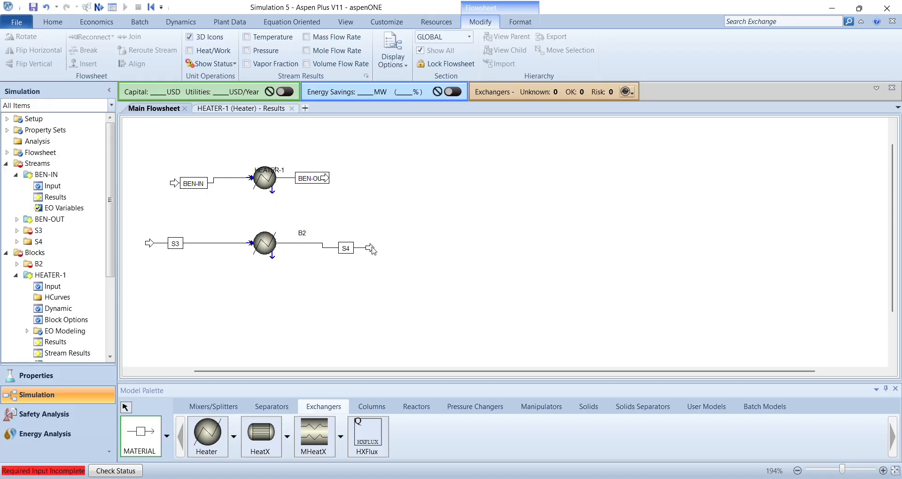
left_click(126, 406)
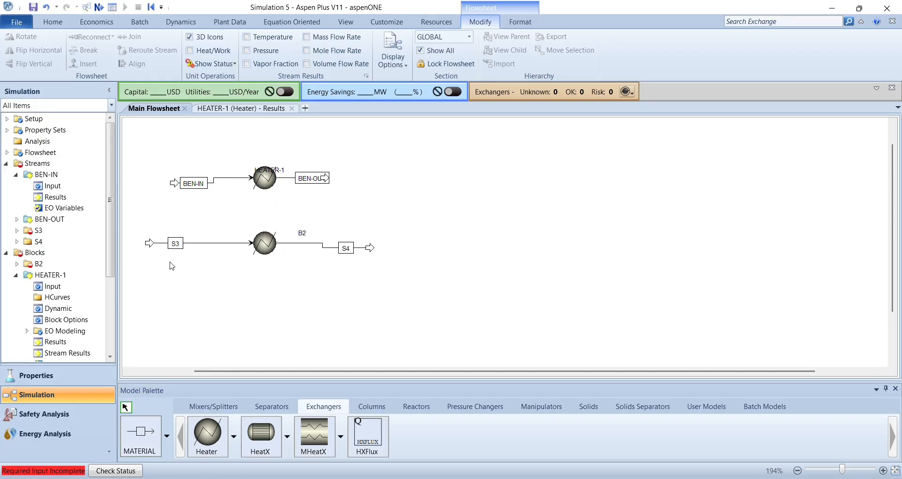
Step: Rename block B2's inlet stream as TOL-IN and its outlet stream as TOL-OUT
double_click(175, 243)
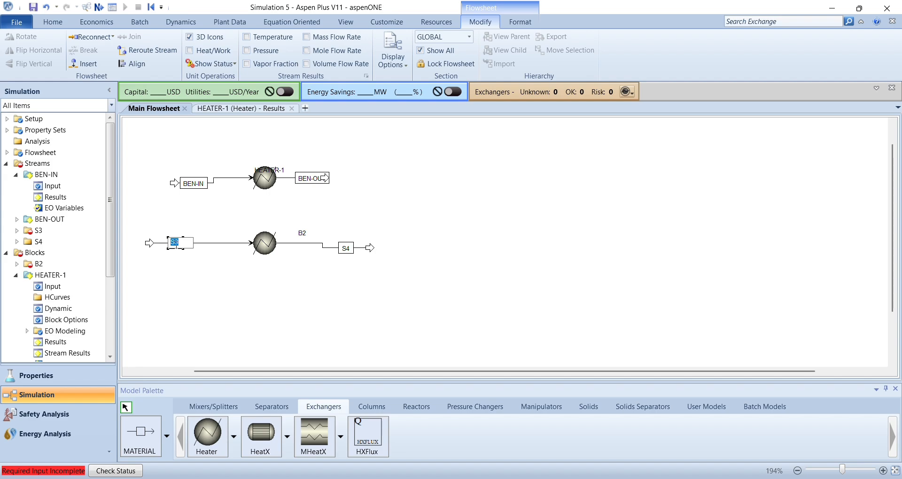
type("TOL-IN")
double_click(346, 248)
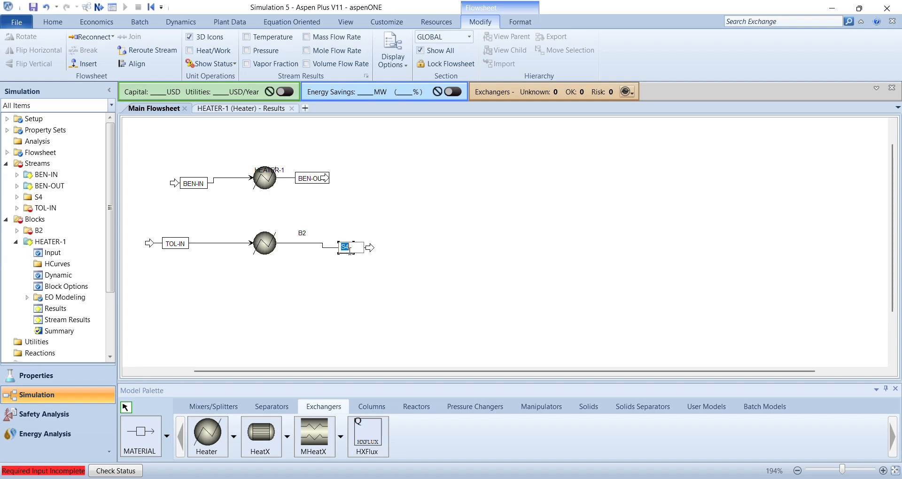
type("TOL-OUT")
Step: Open the TOL-IN stream input and set its temperature to 230 F and pressure to 45 psia
left_click(234, 243)
double_click(235, 246)
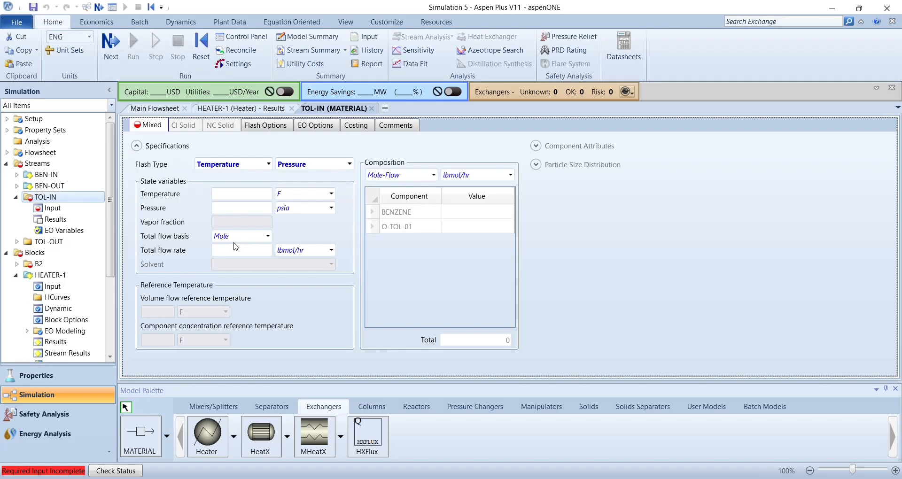
left_click(249, 197)
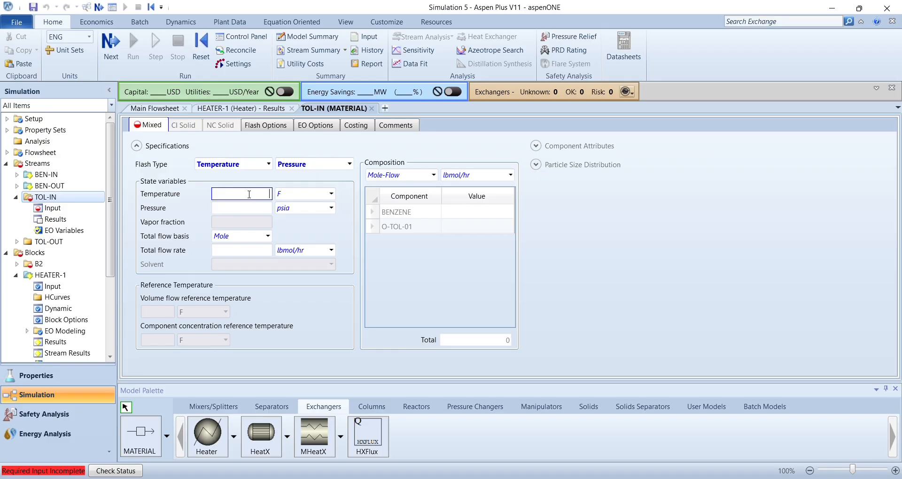
type("230")
left_click(253, 207)
Step: Change TOL-IN's total flow basis to Mass and set the total flow rate to 100000 lb/hr
left_click(267, 236)
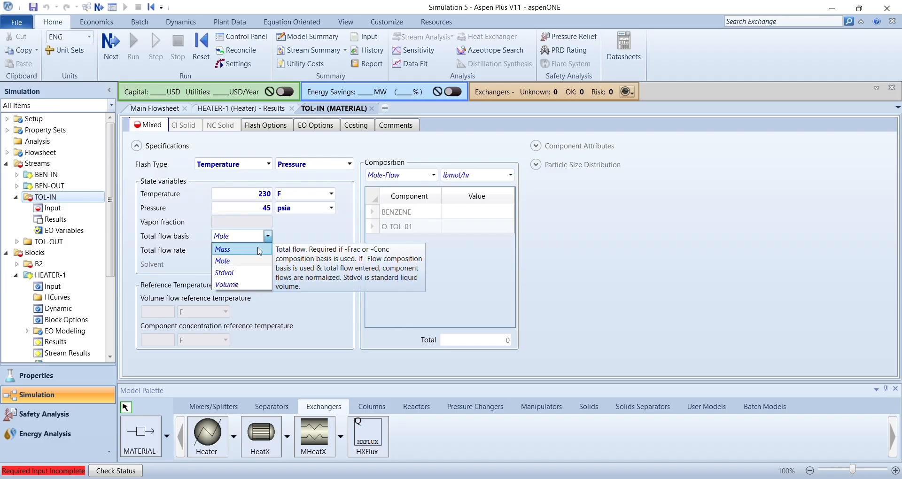
left_click(261, 261)
left_click(258, 251)
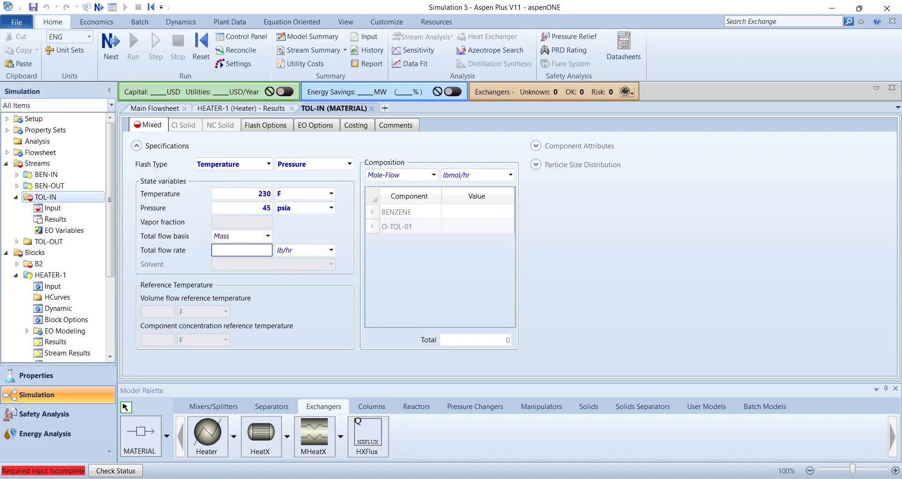
type("00000")
Step: Switch TOL-IN's composition basis to Mass-Frac and set the O-TOL-01 fraction to 1
left_click(432, 177)
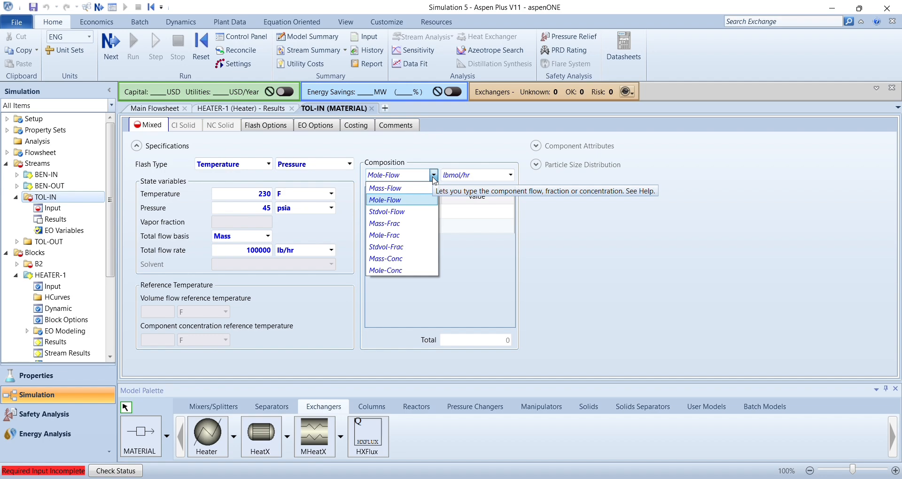
left_click(407, 223)
left_click(458, 229)
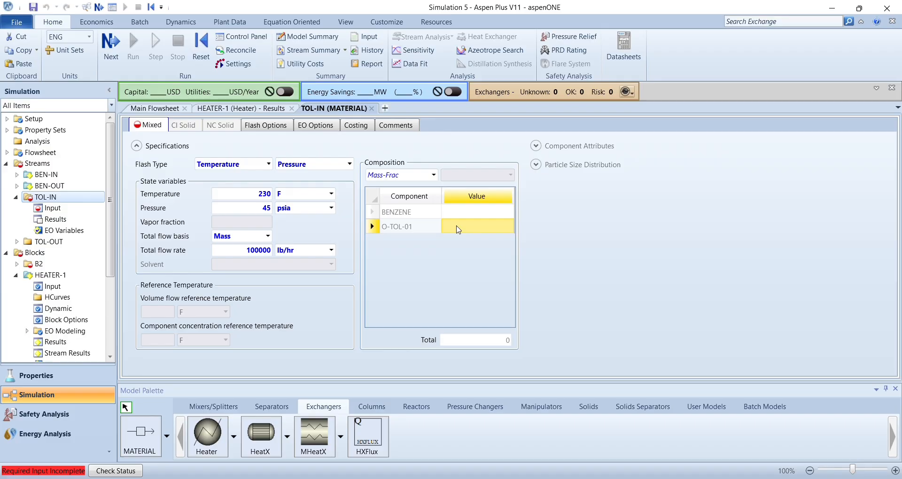
type("1")
key("Return")
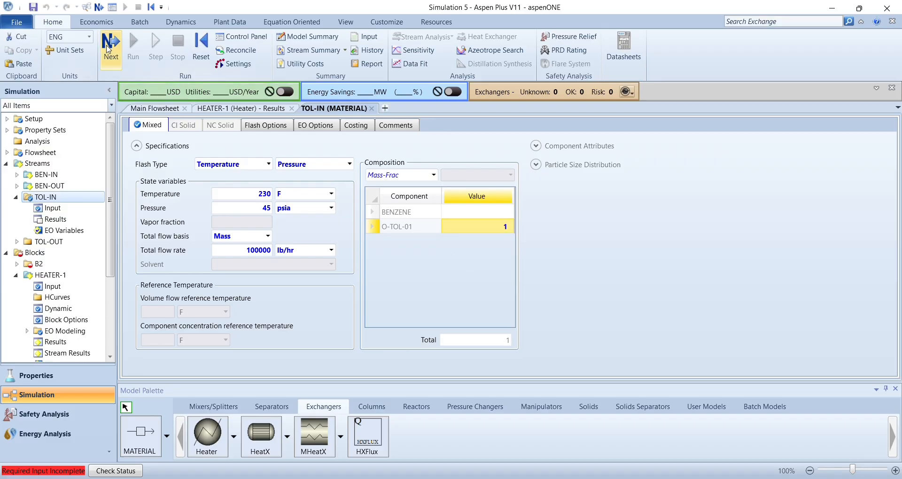
Step: Proceed to block B2's input specifications and set its flash type to Pressure and Duty
left_click(108, 49)
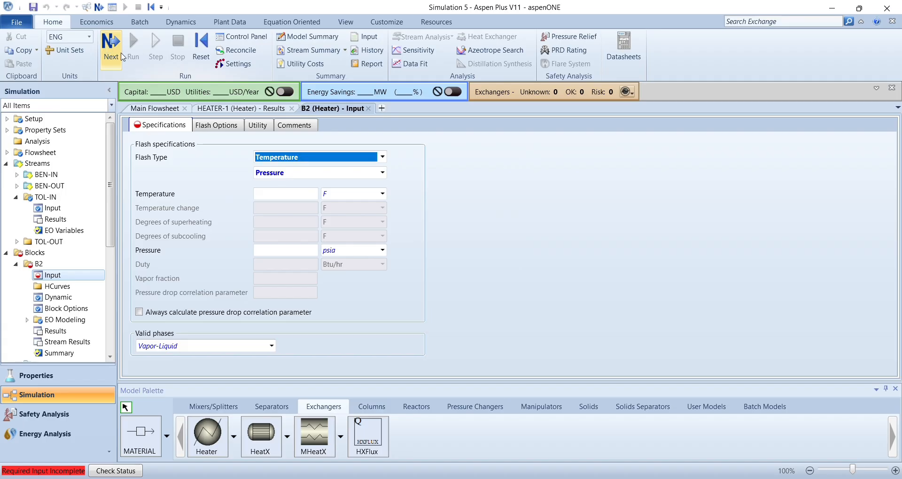
left_click(289, 195)
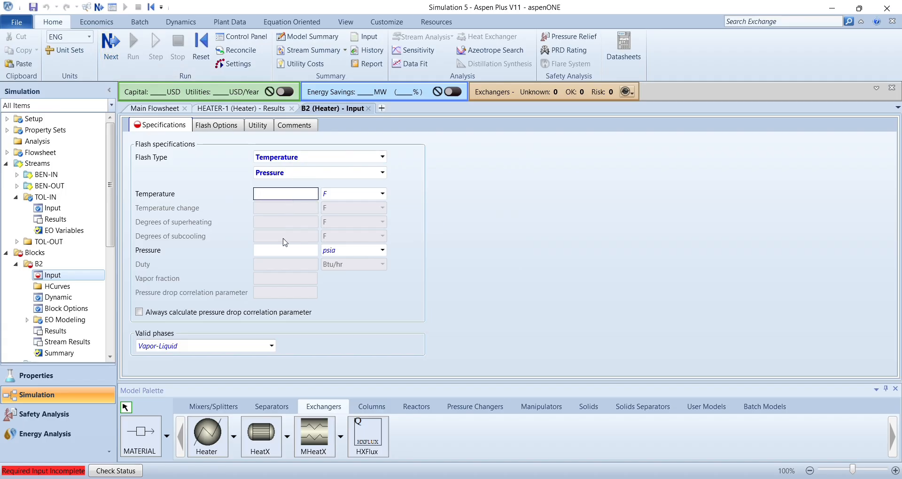
left_click(383, 173)
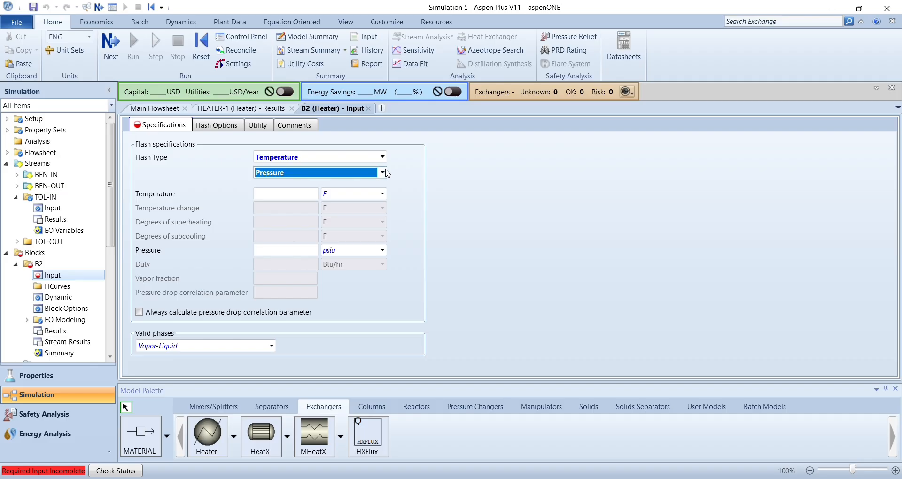
left_click(378, 197)
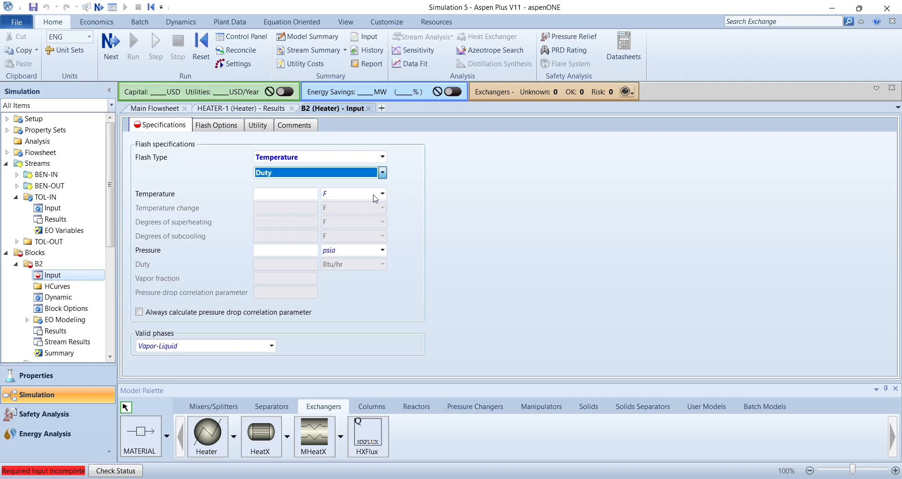
left_click(310, 193)
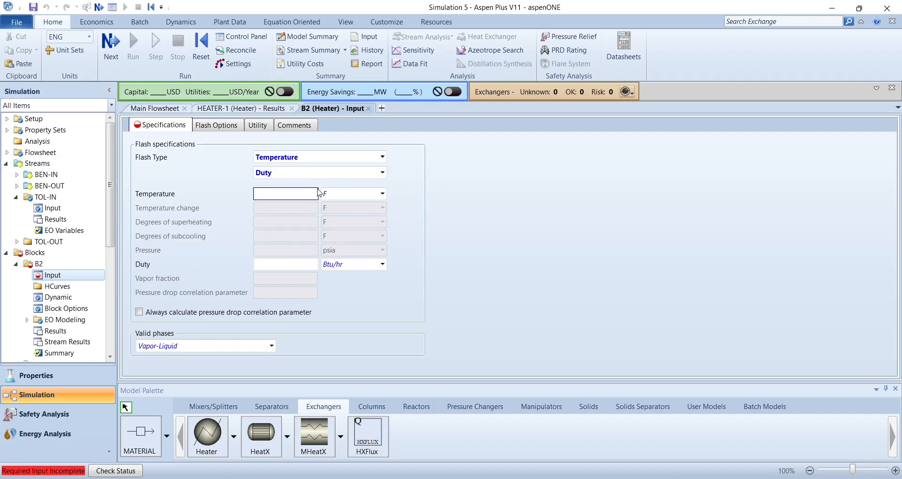
left_click(383, 157)
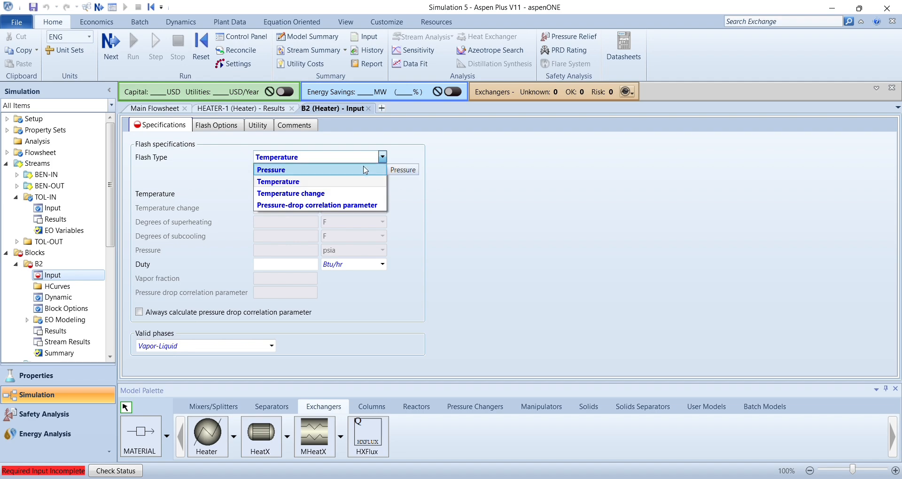
left_click(364, 170)
Step: Set B2's pressure to -10 psia and paste the copied heat duty 2778483,5 Btu/hr as its duty
left_click(295, 248)
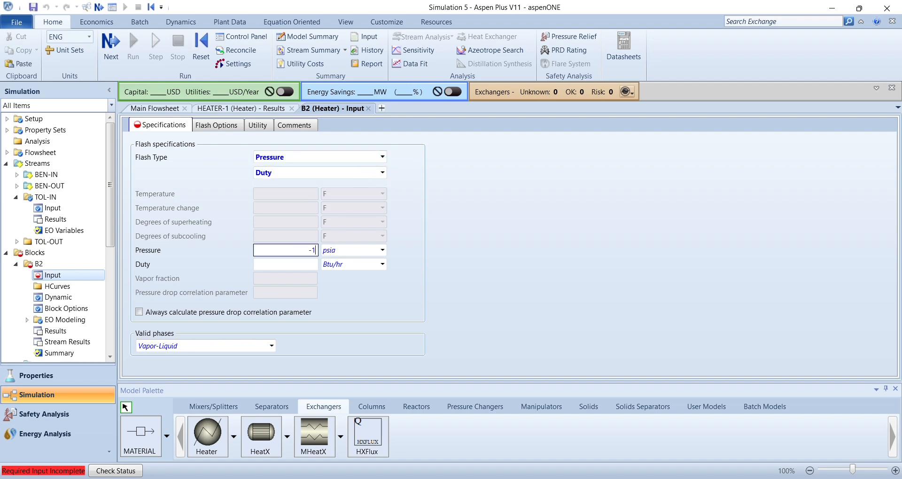
left_click(292, 266)
key("ctrl+v")
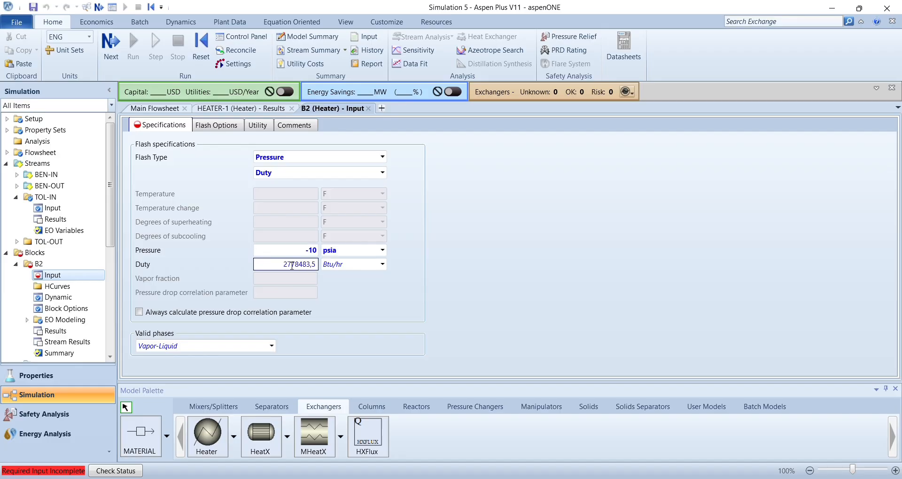
key("Return")
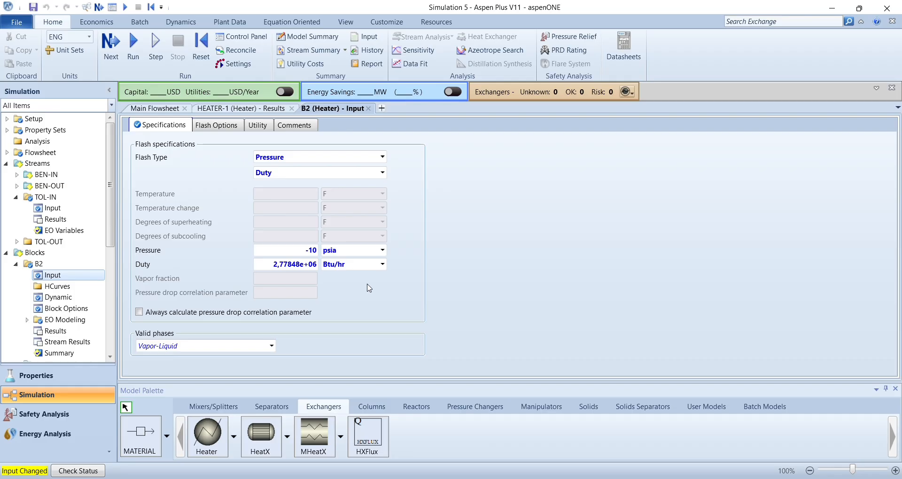
Step: Run the simulation and review the stream summary for all four streams
left_click(141, 58)
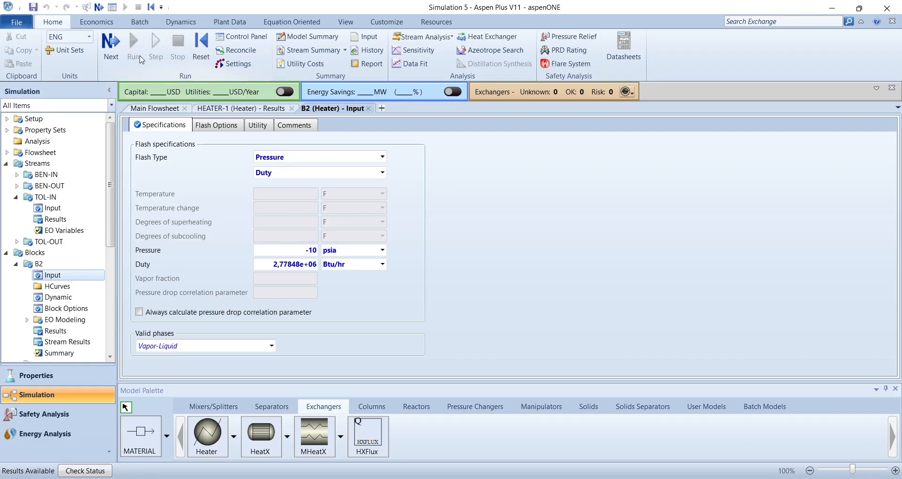
left_click(301, 50)
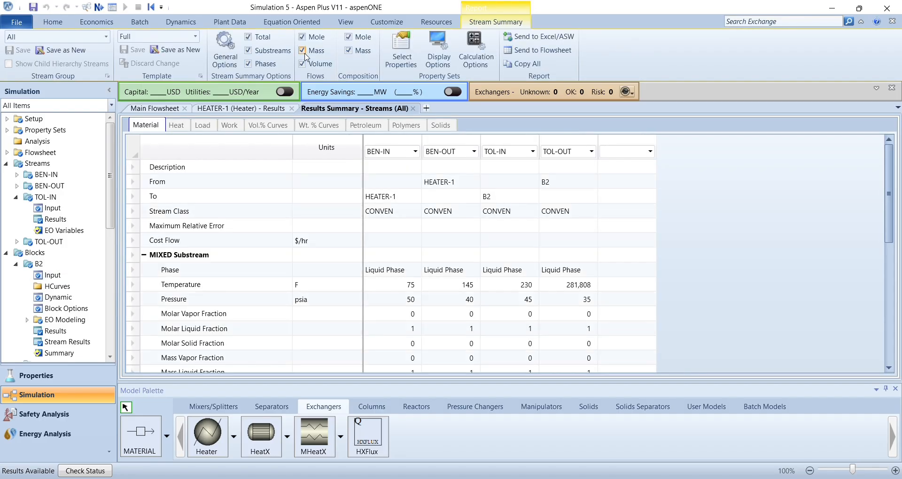
scroll(444, 244, "down", 6)
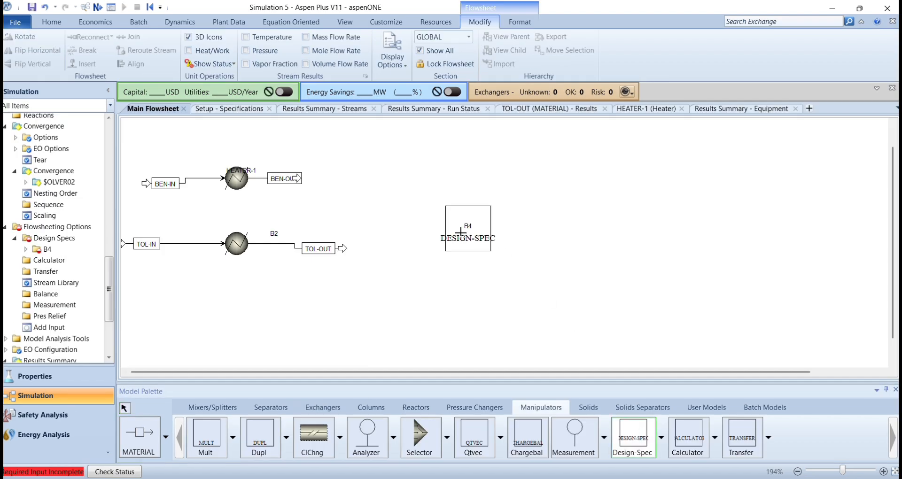
Step: Leave block insertion, open design spec B4 and create a sampled variable named TOLTEMP
left_click(125, 408)
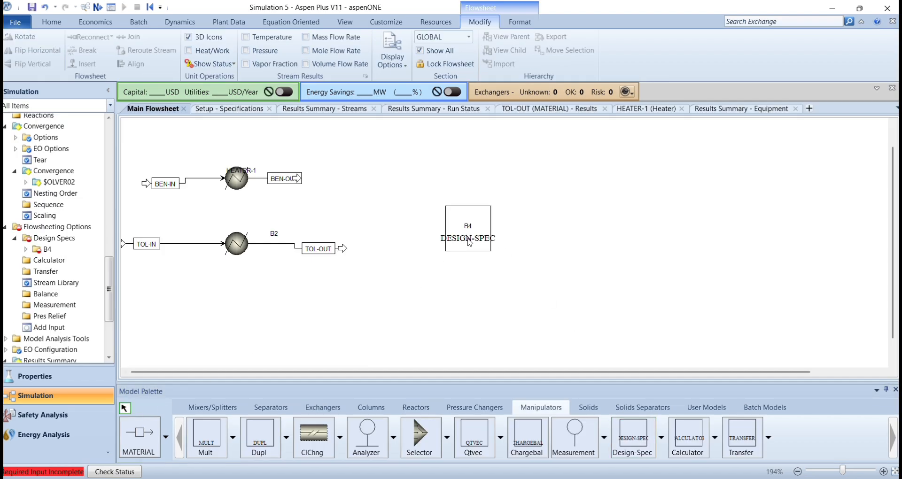
left_click(467, 238)
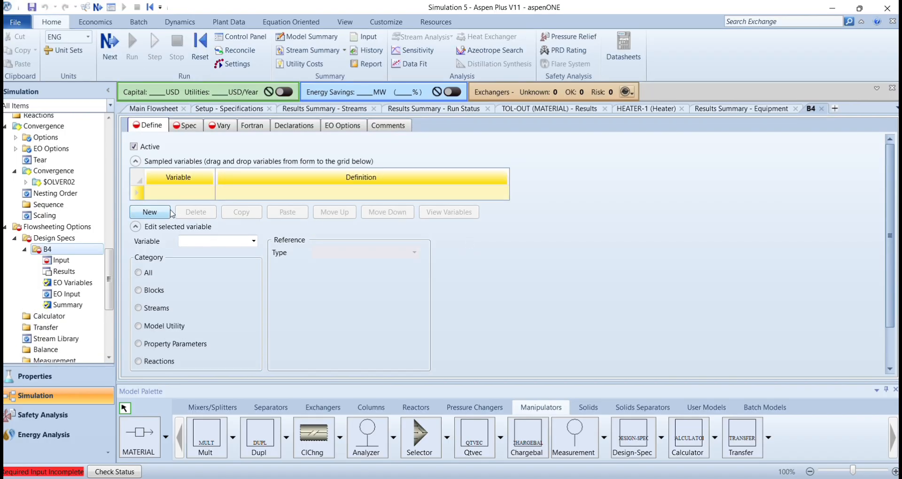
left_click(150, 212)
type("TOLTEMP")
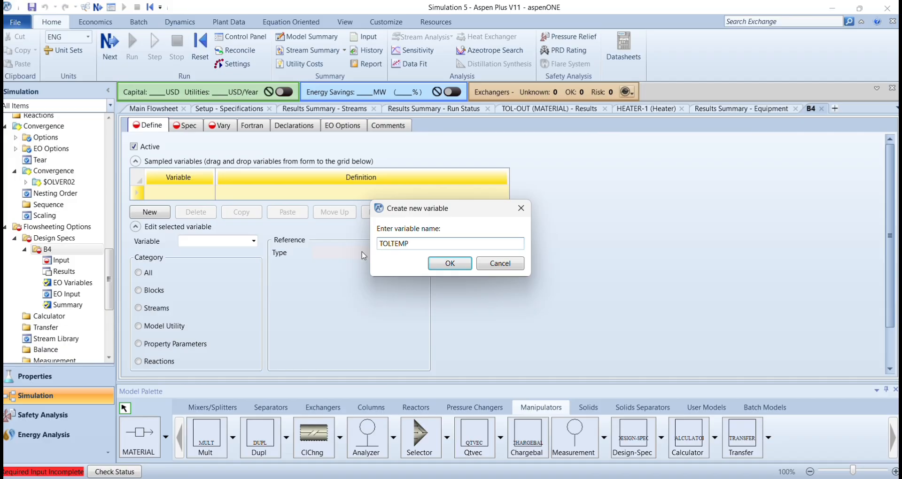
left_click(448, 263)
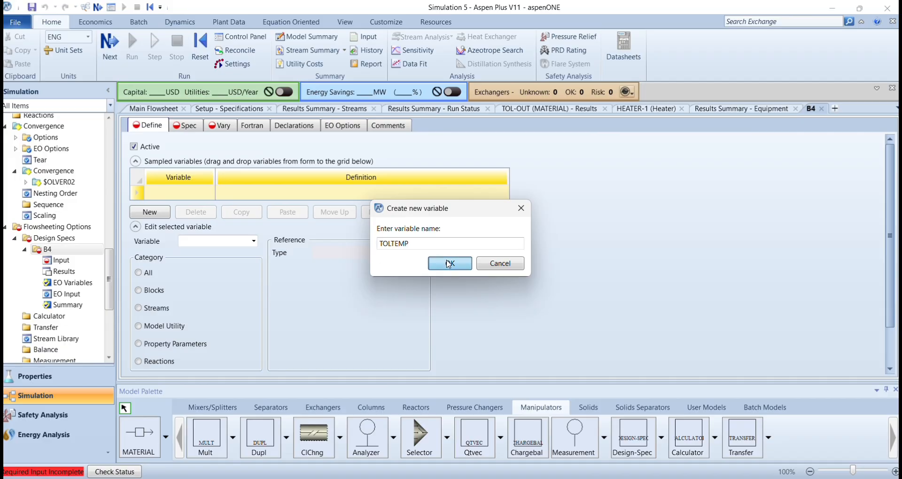
Step: Define TOLTEMP in the Streams category as a Stream-Var referencing the TEMP variable of stream TOL-OUT
left_click(141, 308)
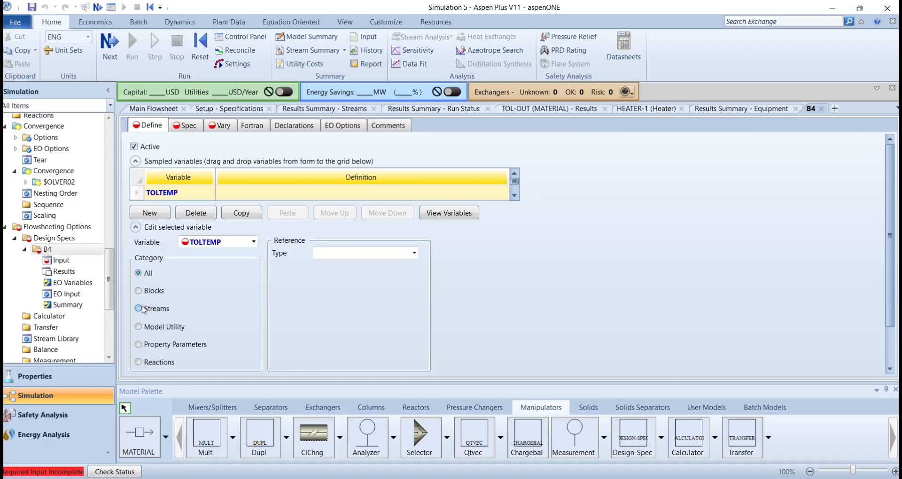
left_click(418, 253)
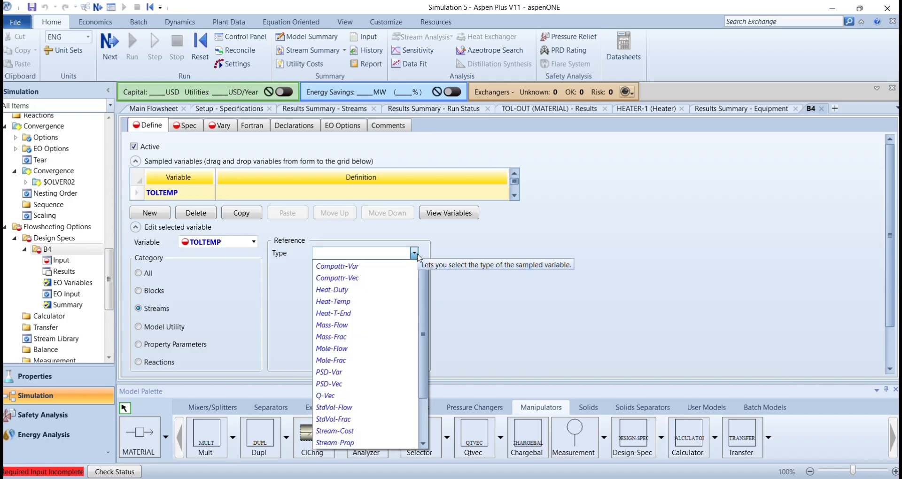
scroll(428, 319, "down", 1)
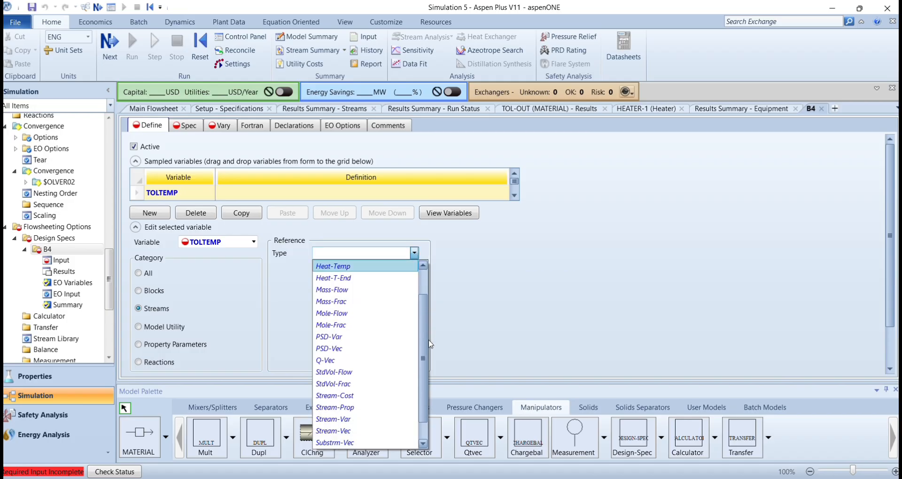
left_click(357, 419)
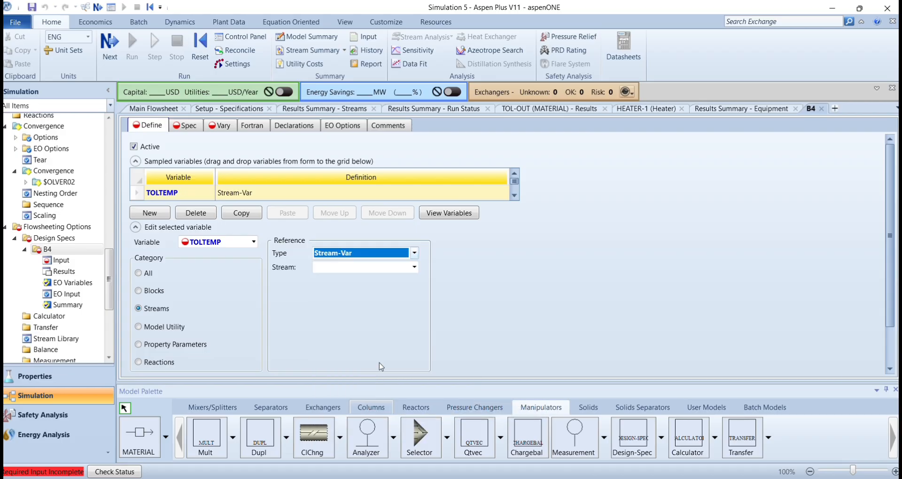
left_click(414, 267)
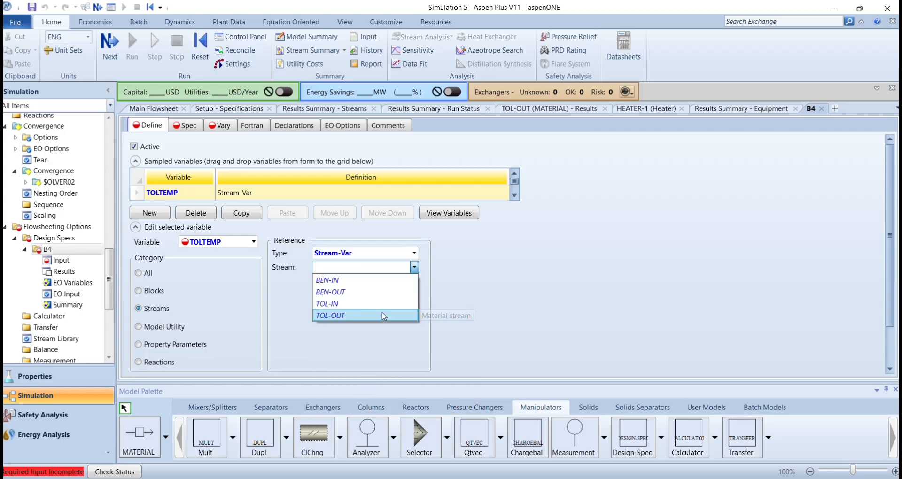
left_click(384, 316)
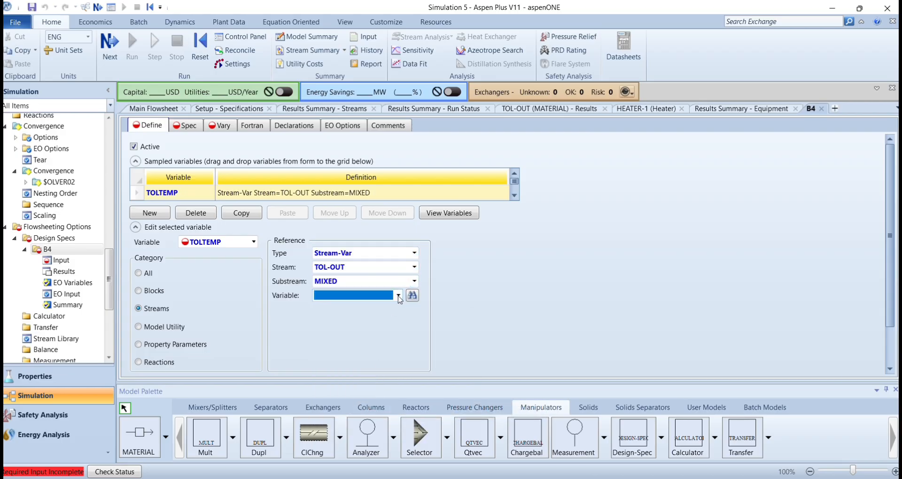
left_click(399, 297)
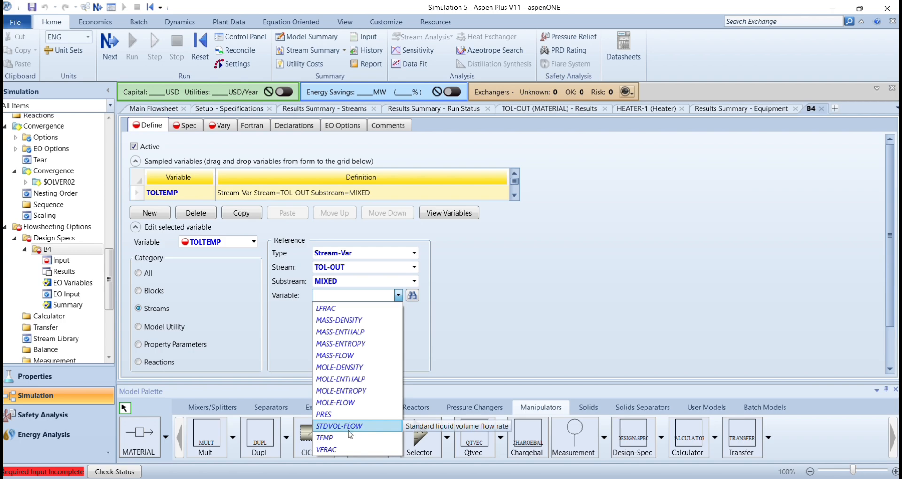
left_click(350, 437)
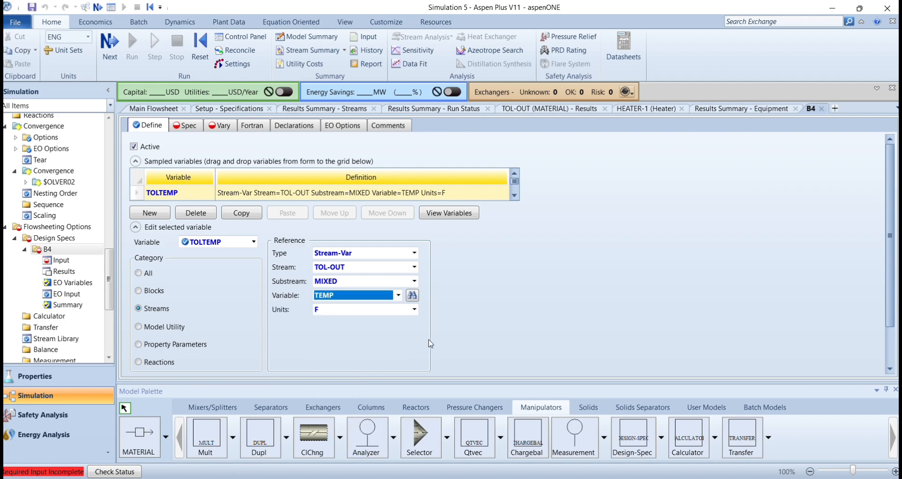
Step: Set design spec B4's expression to TOLTEMP with a target of 152, and fill in its tolerance
left_click(183, 131)
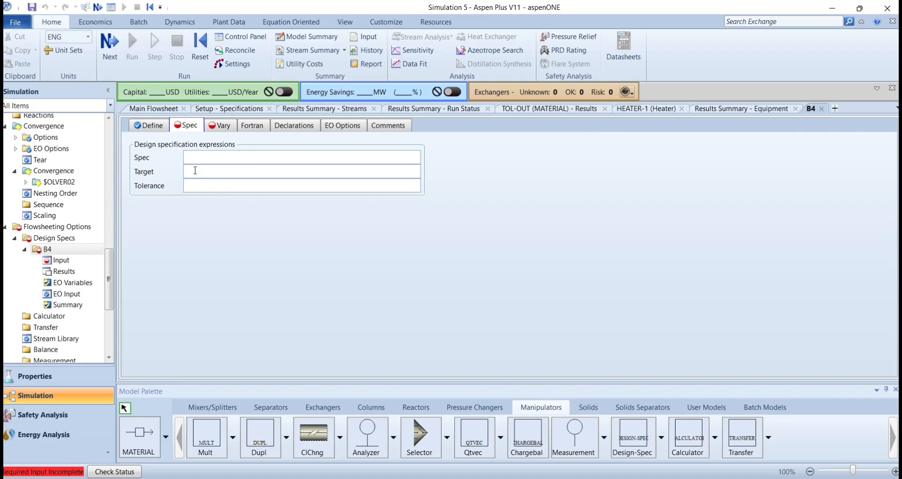
type("TOLTEMP")
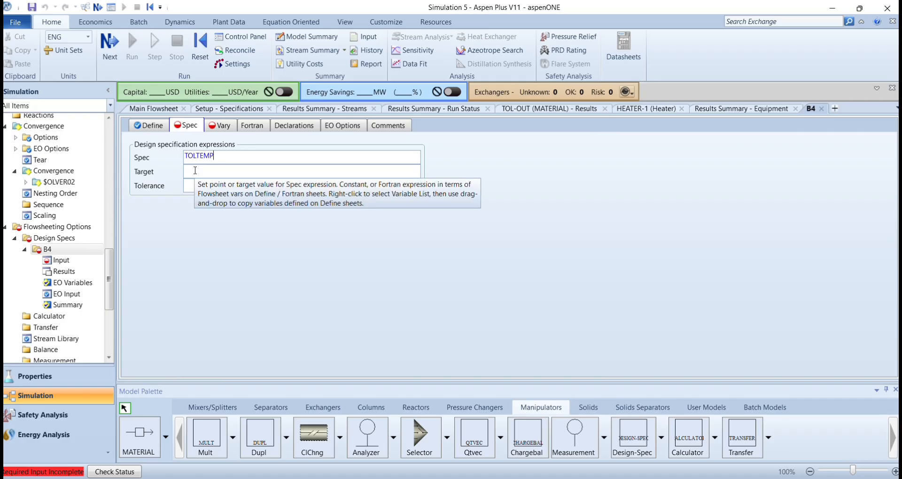
left_click(195, 170)
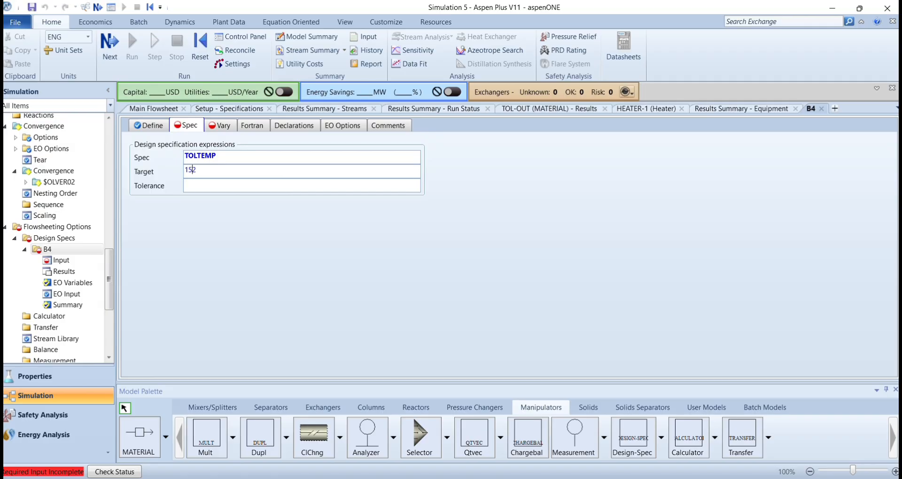
left_click(195, 182)
left_click(240, 224)
Step: Set the tolerance of design spec B4 to 0,01
left_click(211, 127)
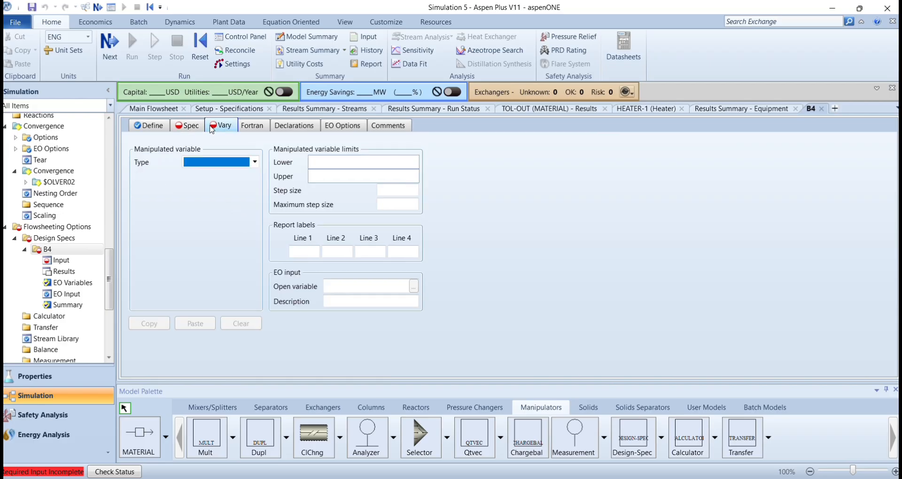
left_click(201, 128)
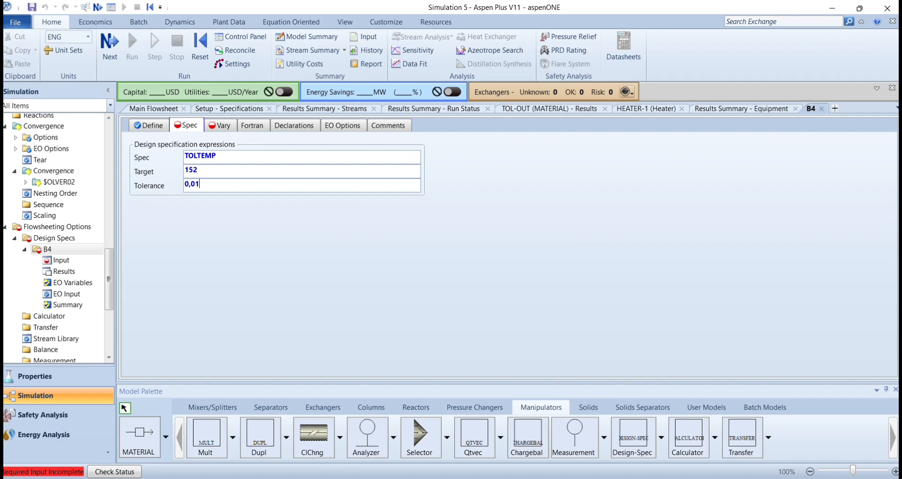
left_click(260, 234)
Step: Define the design spec's manipulated variable as a Stream-Var using the MASS-FLOW of stream TOL-IN
left_click(226, 134)
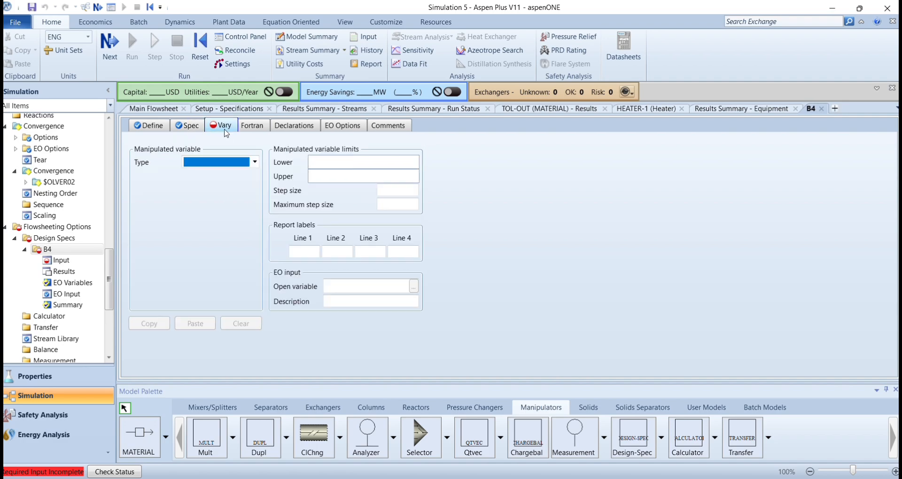
left_click(255, 162)
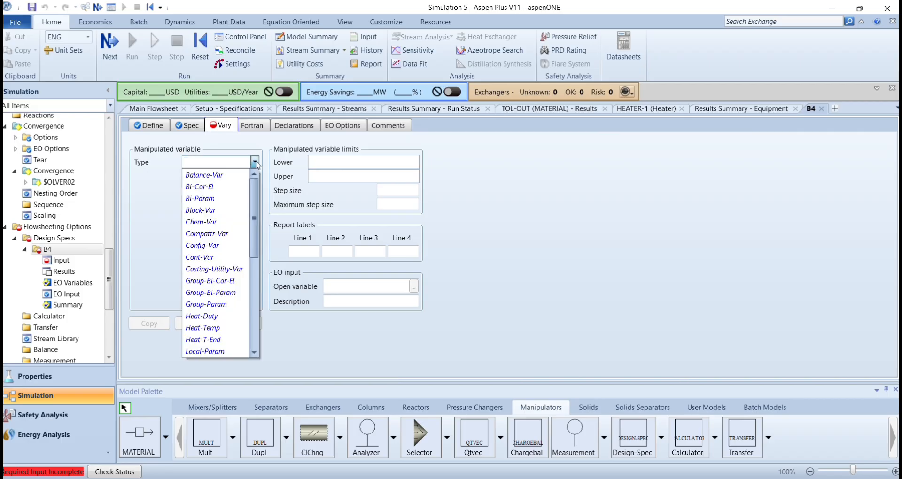
left_click_drag(258, 198, 260, 264)
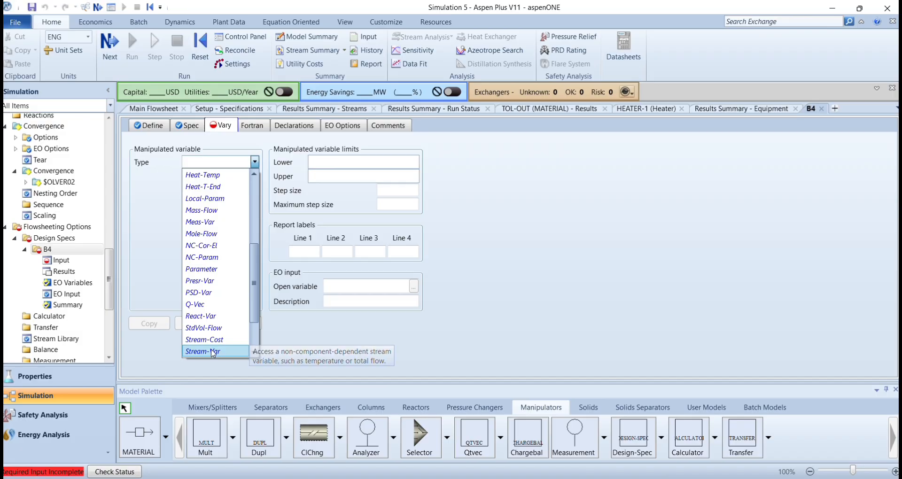
left_click(211, 351)
left_click(254, 176)
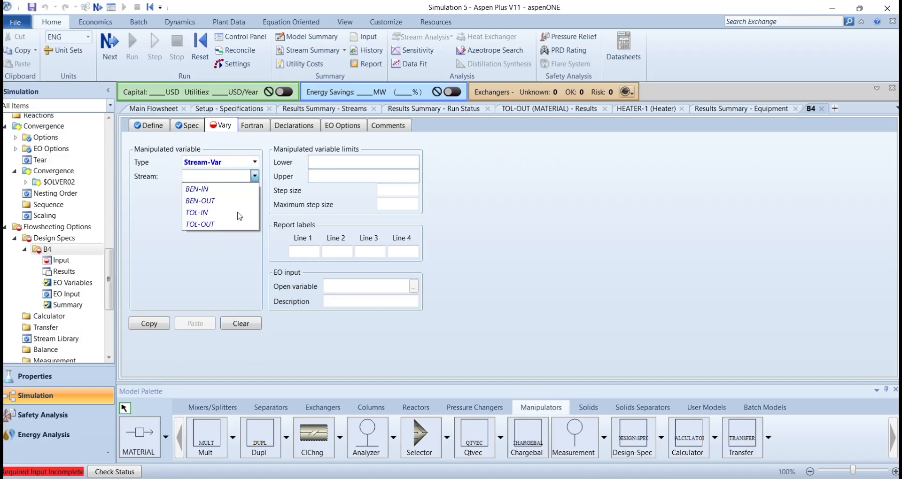
left_click(233, 213)
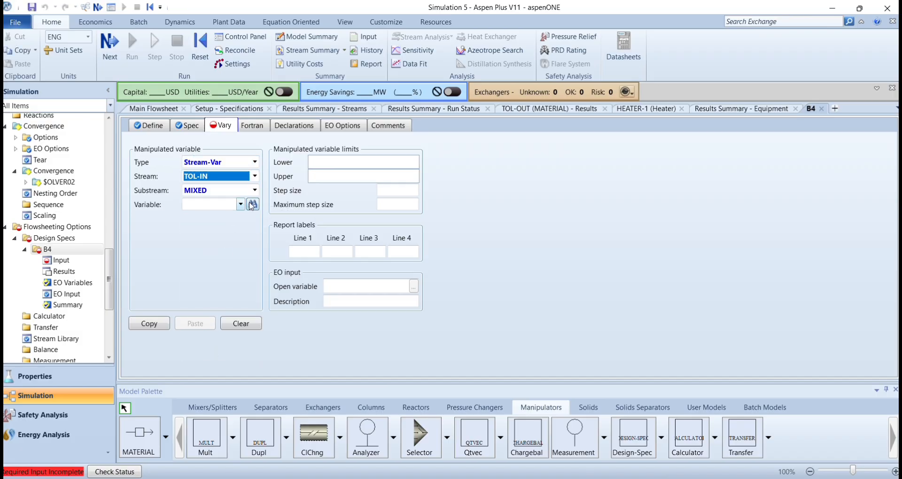
left_click(243, 204)
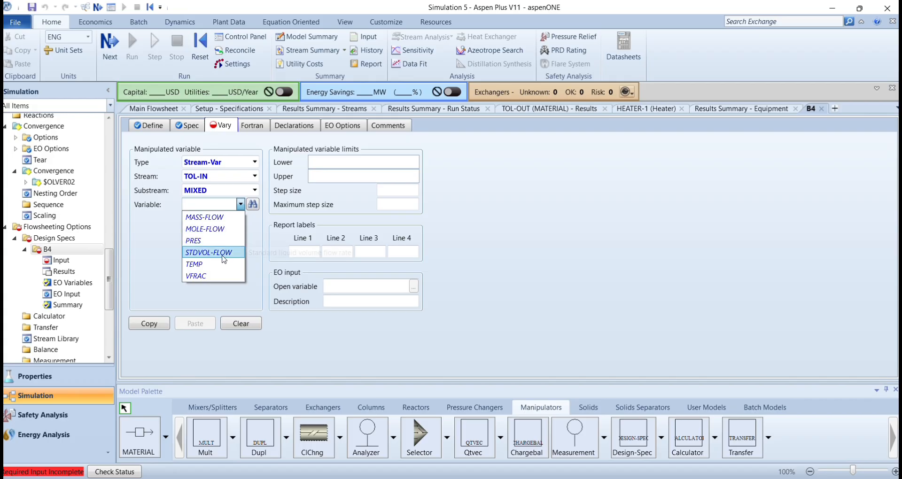
left_click(206, 217)
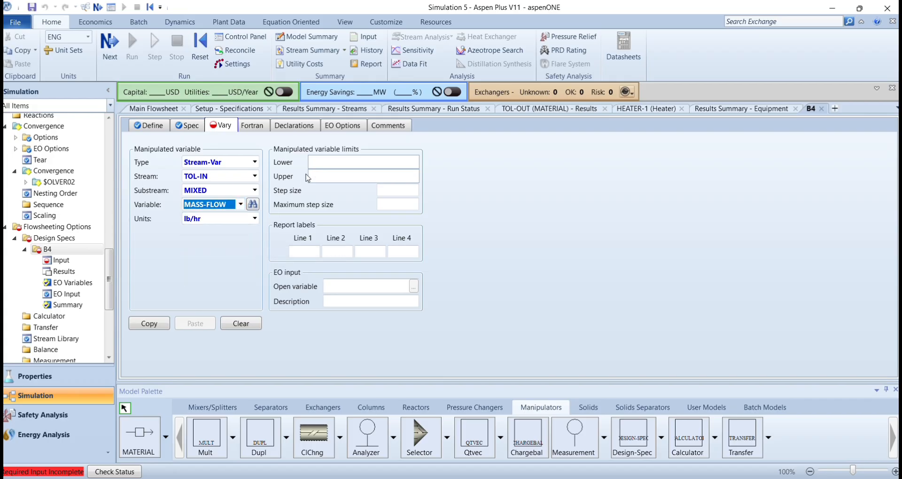
Step: Set the manipulated variable limits to 1 and 100000 and enter the report labels TOL-IN and FLOW
left_click(318, 165)
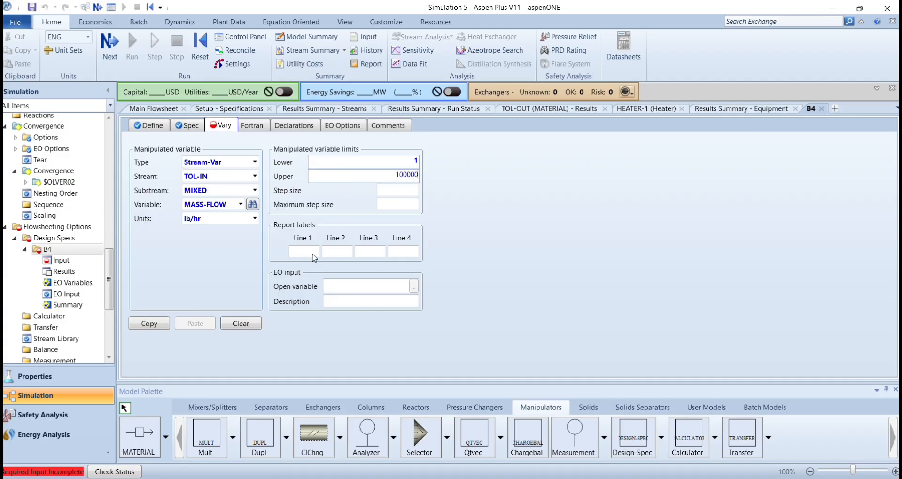
left_click(312, 253)
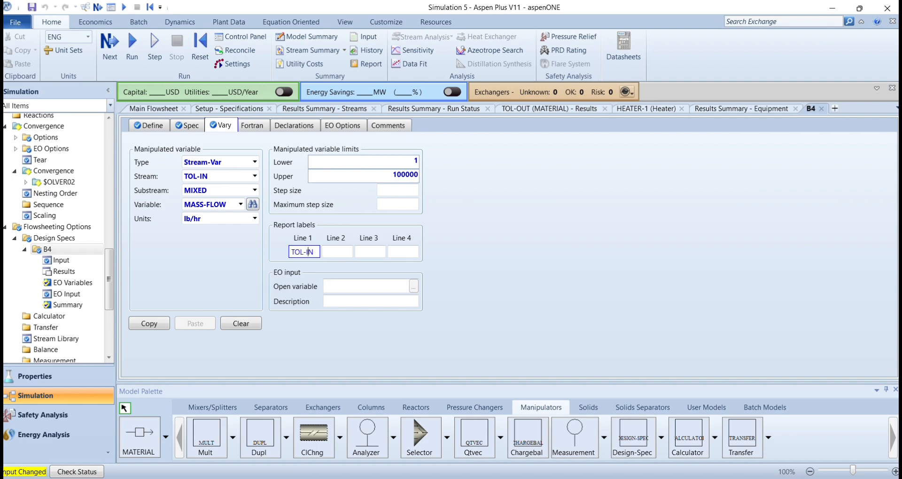
left_click(335, 254)
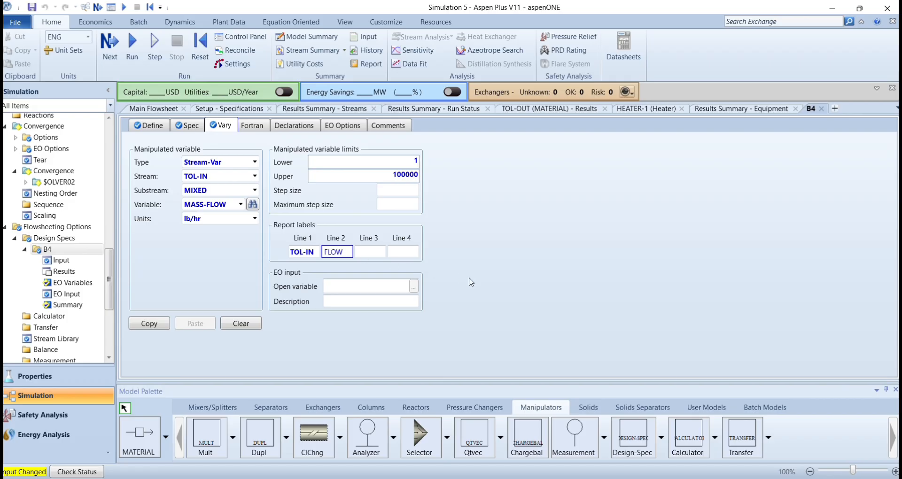
left_click(471, 282)
Step: Run the simulation and copy the manipulated variable's final value from the results of design spec B4
left_click(127, 44)
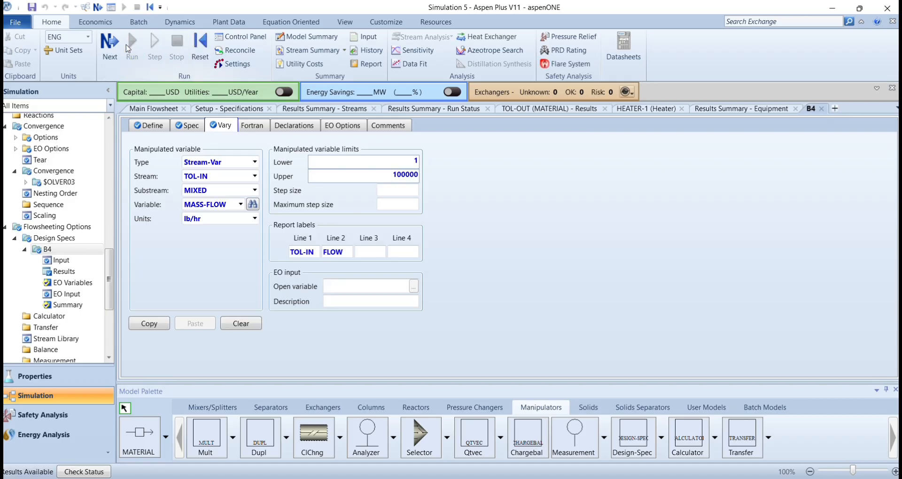
double_click(81, 271)
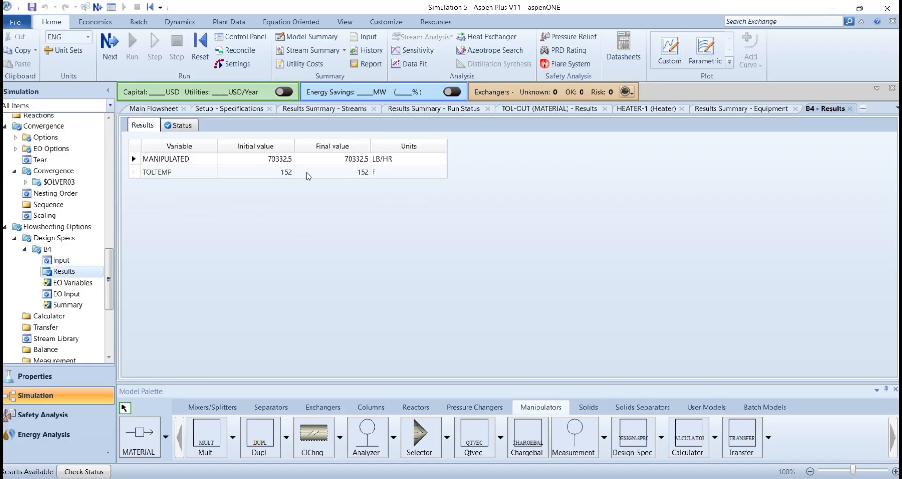
left_click(349, 160)
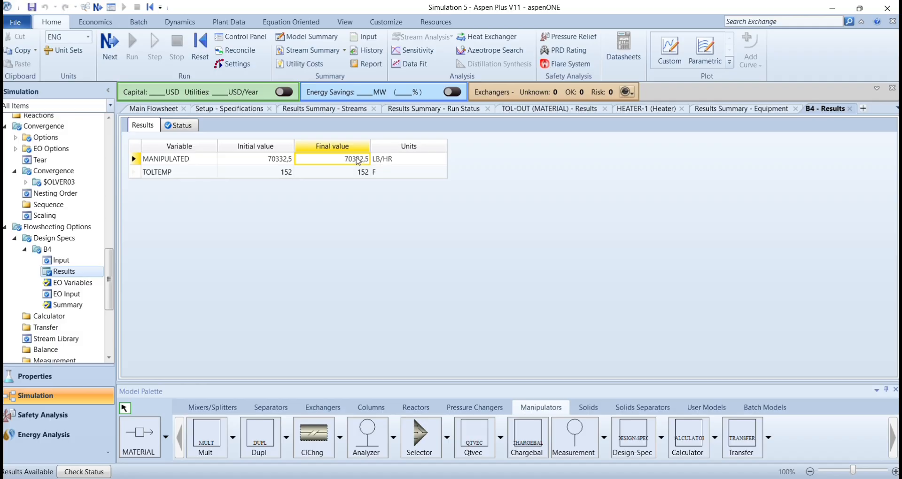
right_click(353, 159)
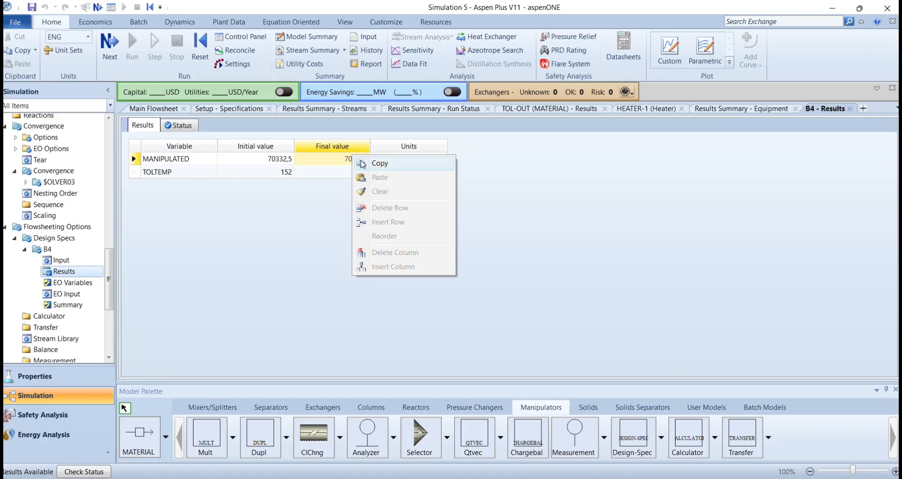
left_click(365, 164)
left_click(367, 214)
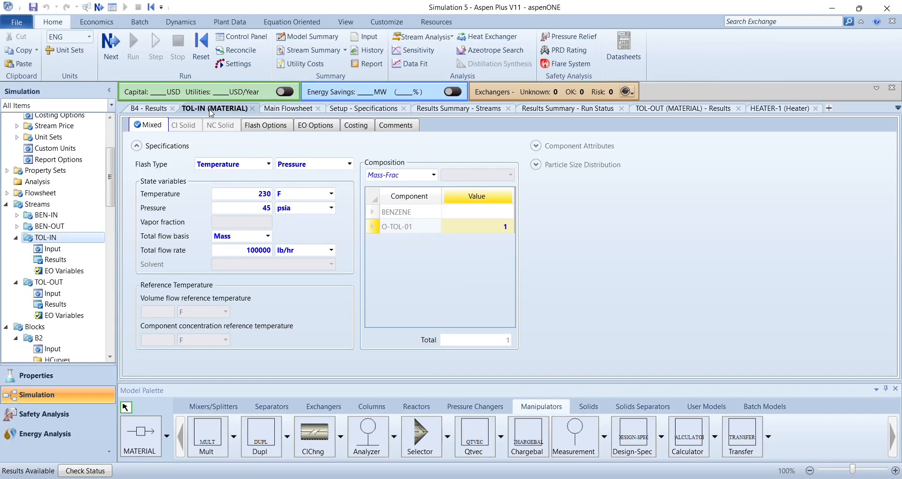
Step: Replace the total flow rate of stream TOL-IN with the copied value, 70332,5 lb/hr
left_click(255, 251)
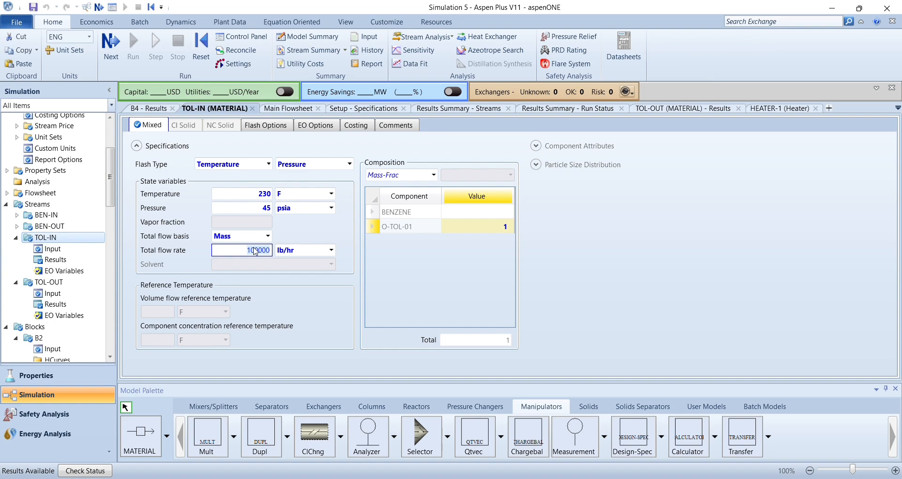
key("ctrl+v")
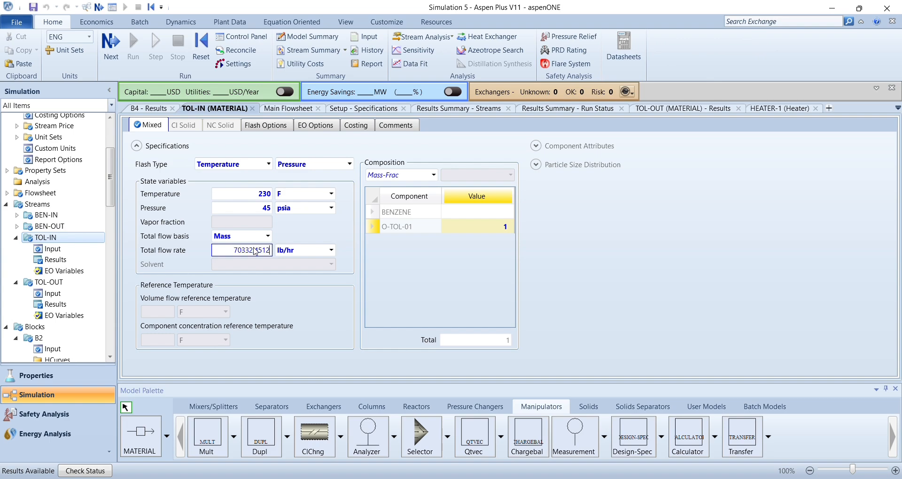
left_click(316, 241)
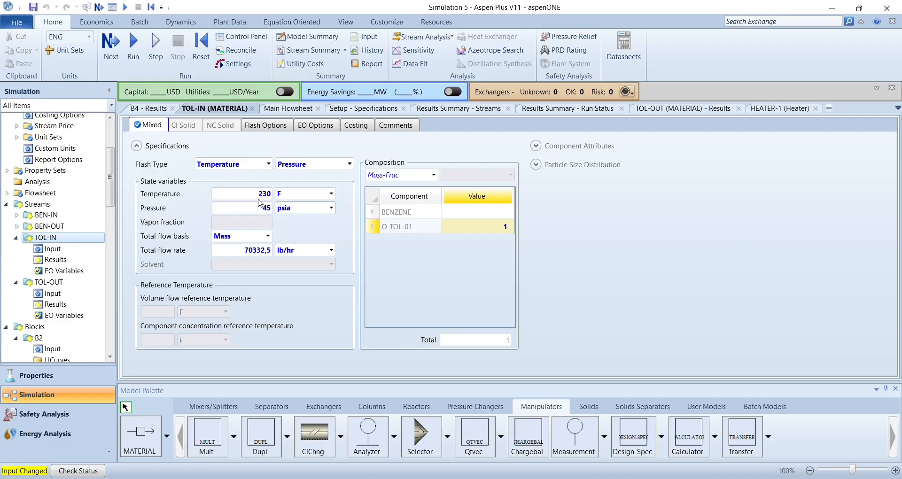
Step: Delete design spec block B4 from the main flowsheet
left_click(283, 109)
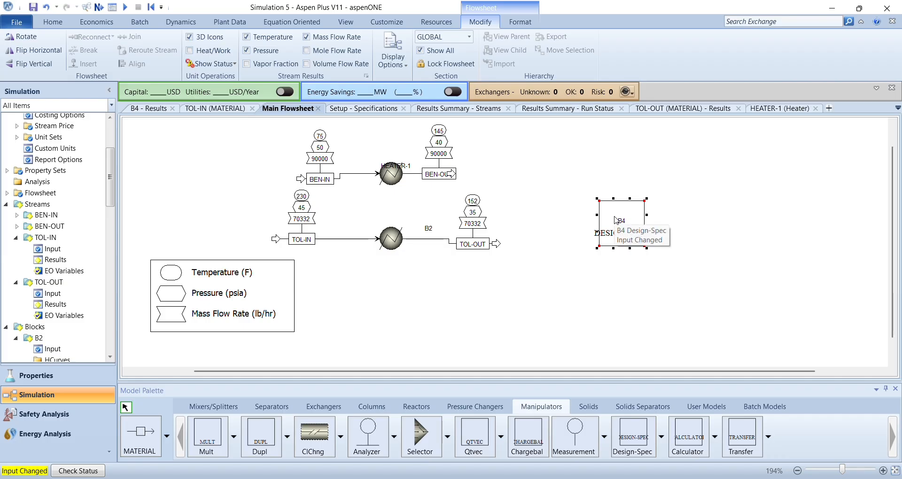
key("Delete")
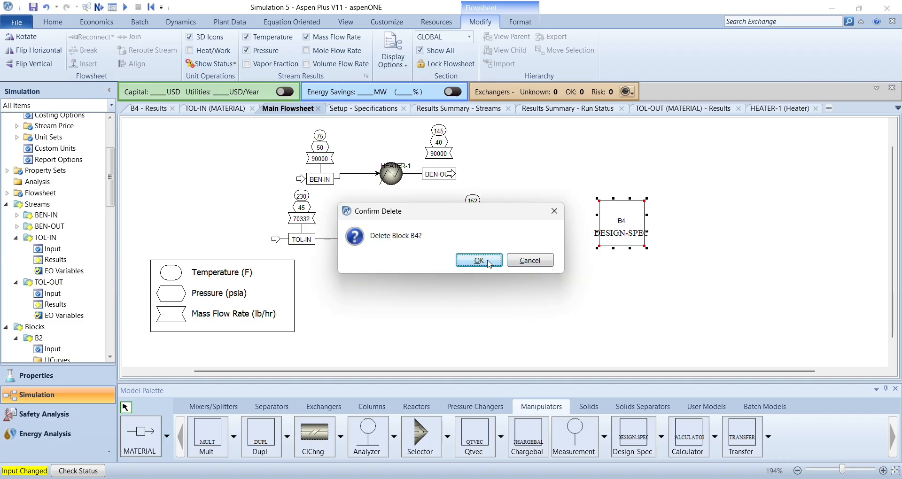
left_click(488, 263)
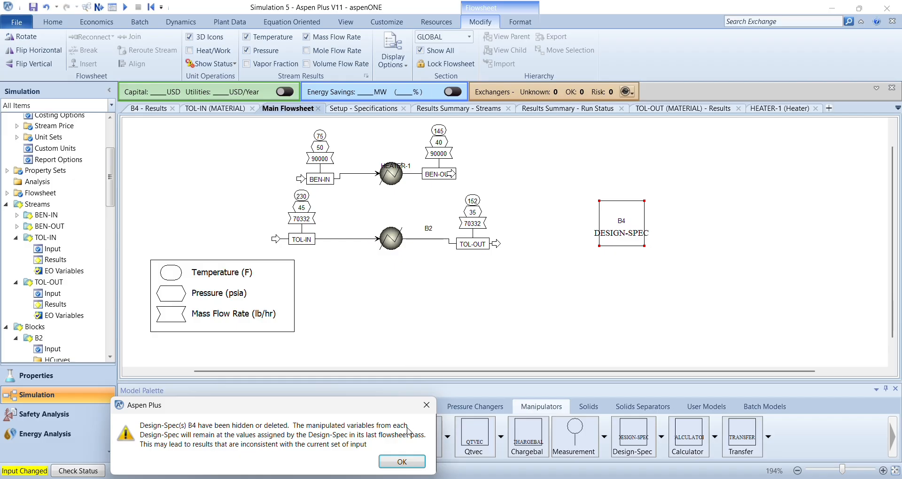
left_click(402, 462)
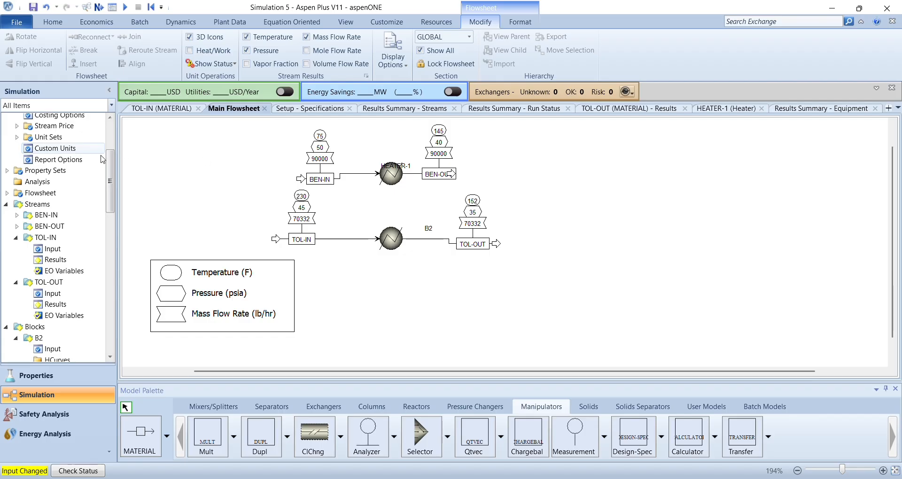
Step: Reinitialize the whole simulation, purging all results, and run it again
left_click(150, 7)
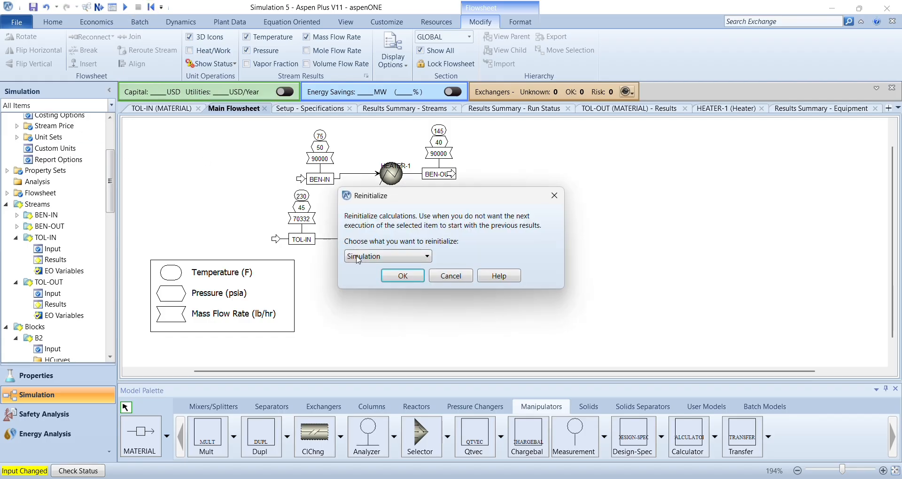
left_click(399, 281)
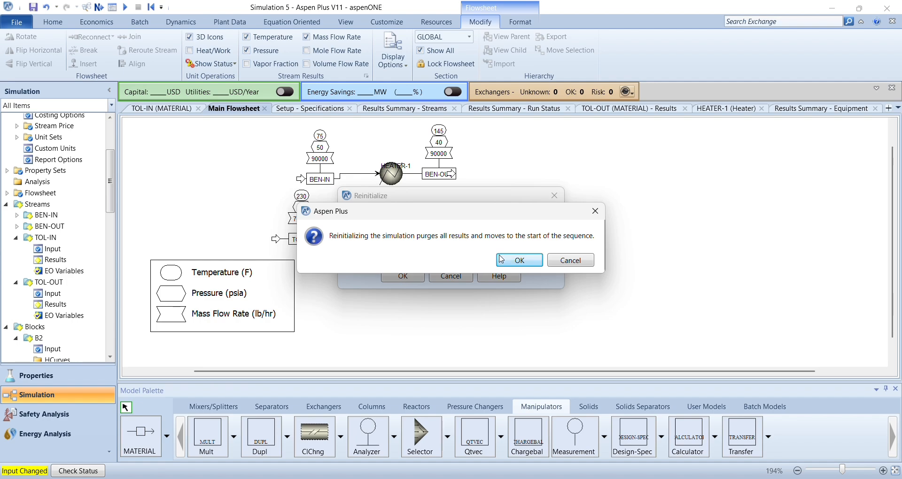
left_click(513, 258)
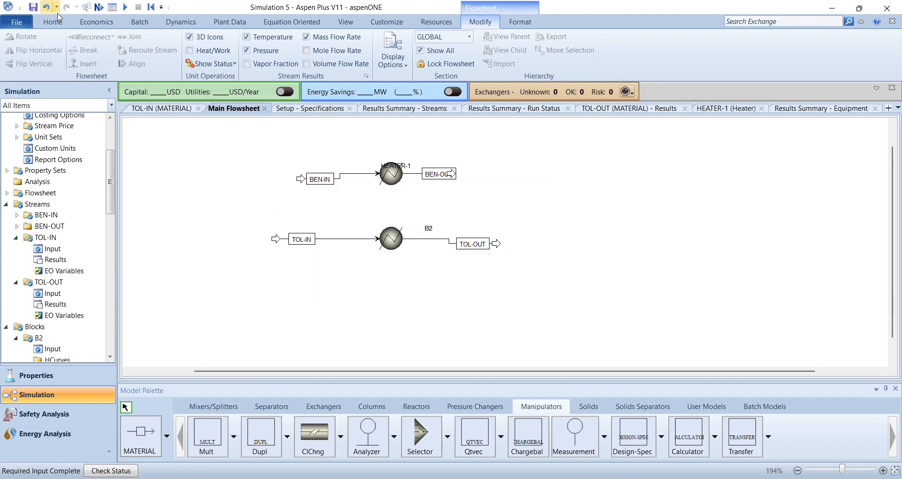
left_click(123, 8)
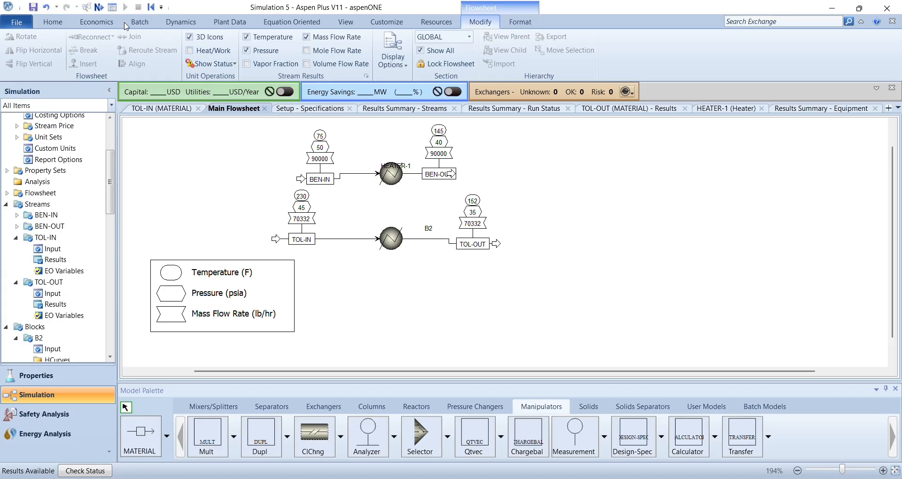
Step: Open the stream summary and examine the TOL-OUT temperature, the enthalpy flows and the mass flows of all streams
scroll(230, 213, "up", 3)
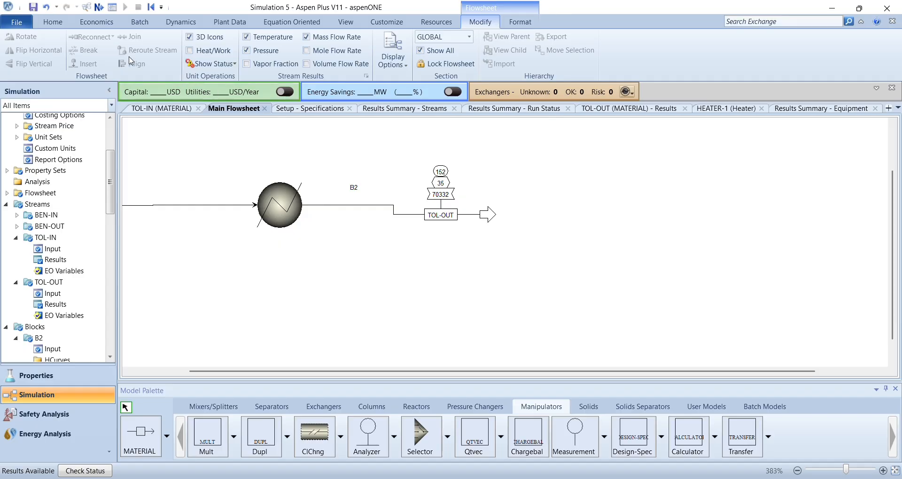
left_click(54, 22)
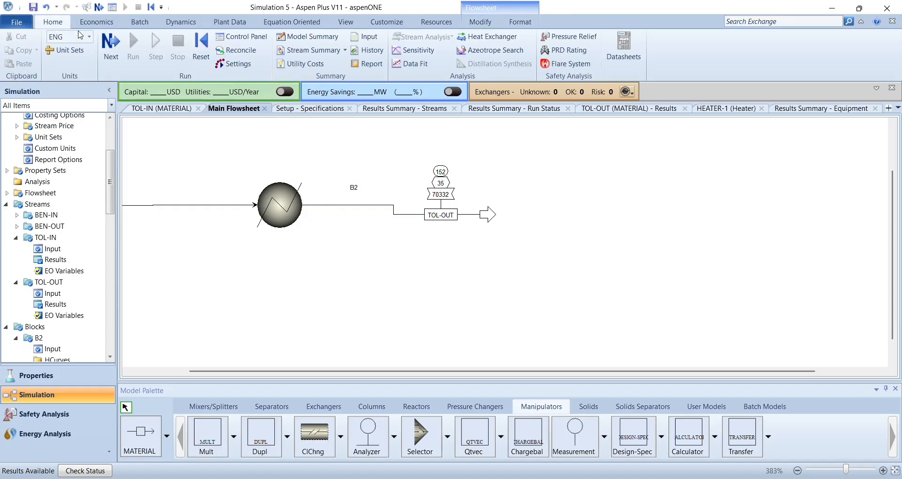
left_click(304, 51)
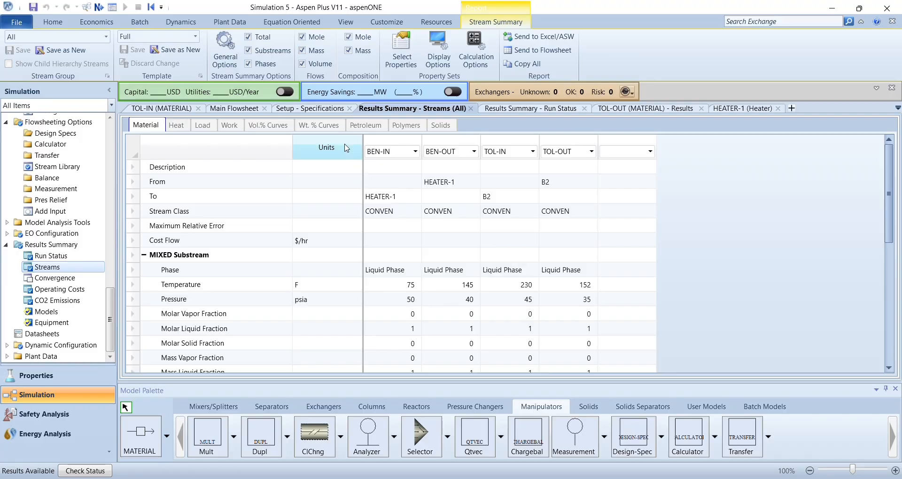
scroll(360, 225, "down", 3)
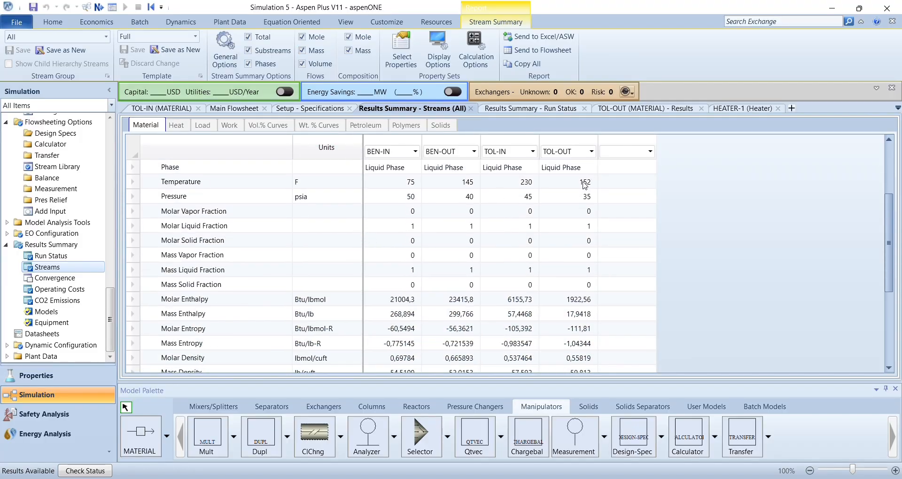
left_click(585, 184)
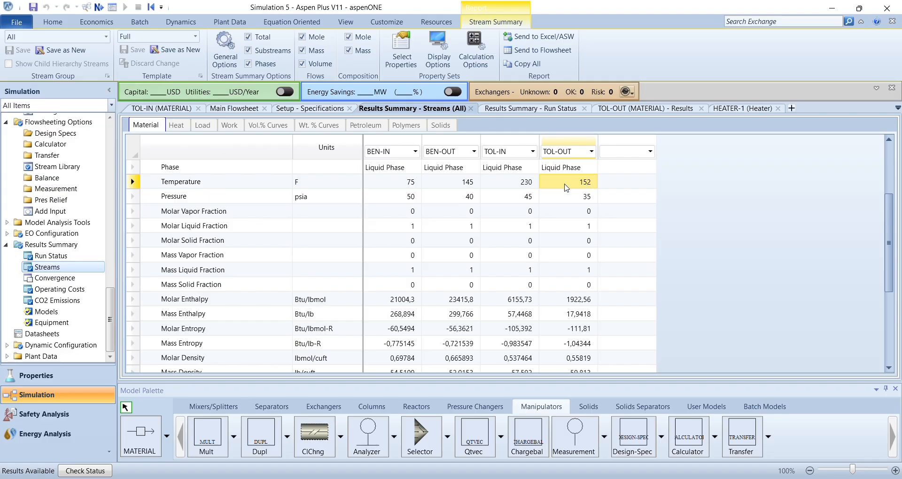
scroll(310, 263, "down", 2)
scroll(309, 263, "down", 2)
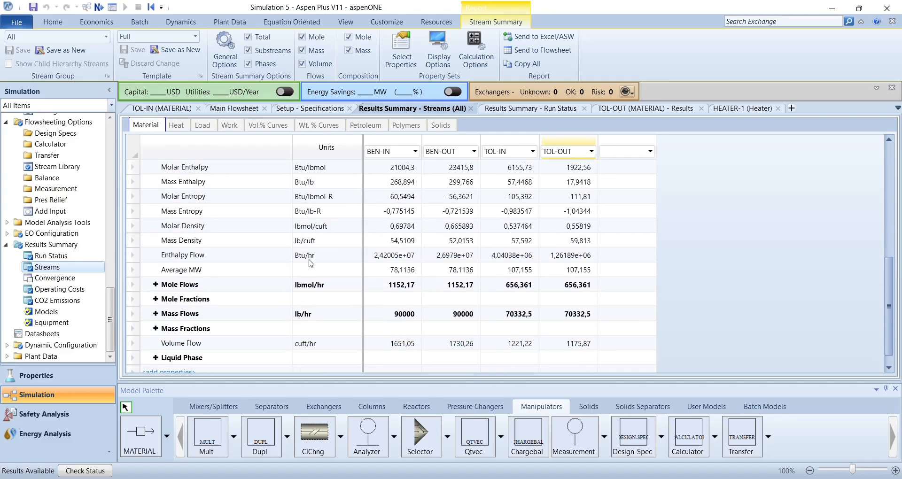
left_click(569, 300)
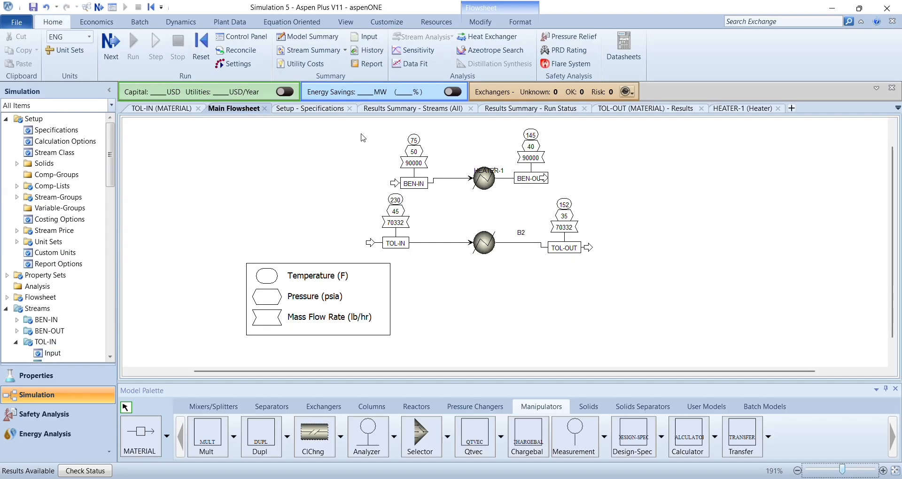
Step: Delete both heaters with all their streams from the main flowsheet, including the leftover TOL-IN stream
left_click_drag(369, 133, 648, 267)
key("Delete")
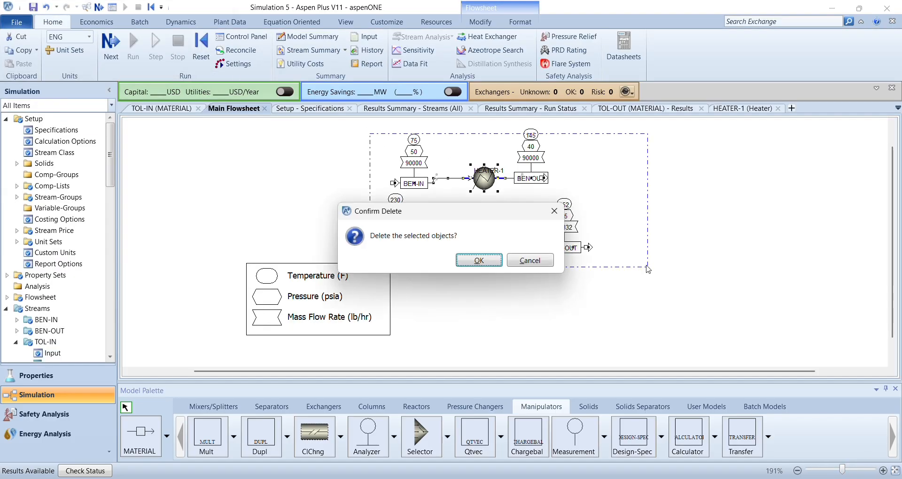
left_click(479, 259)
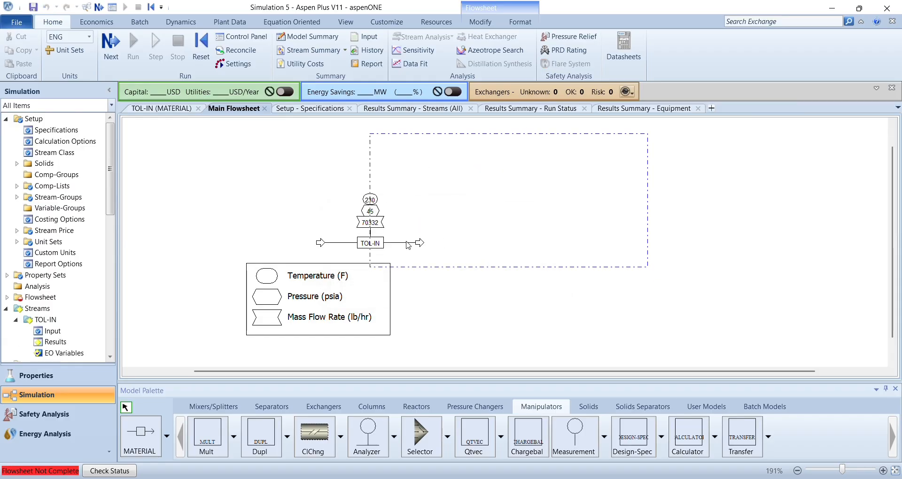
right_click(406, 243)
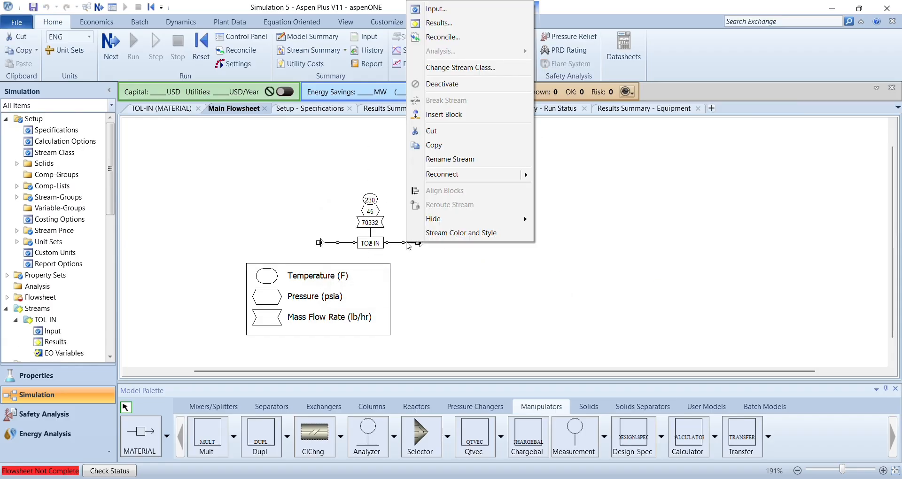
left_click(433, 133)
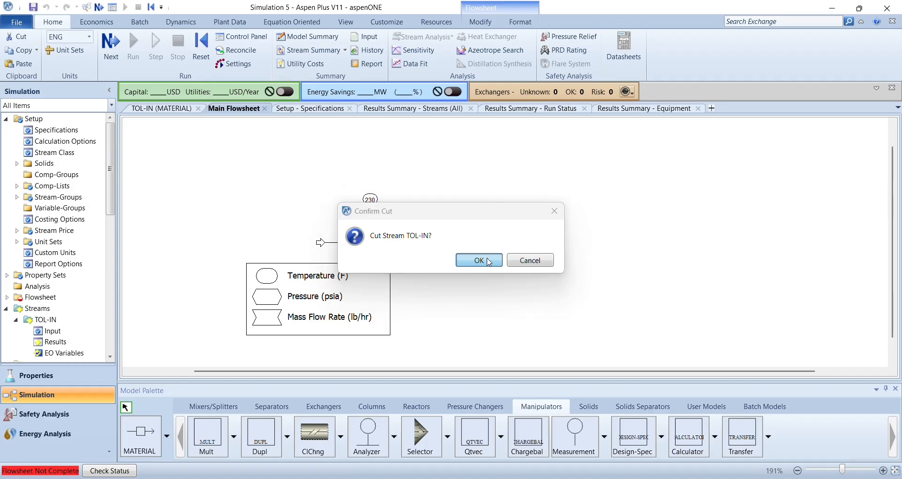
left_click(478, 260)
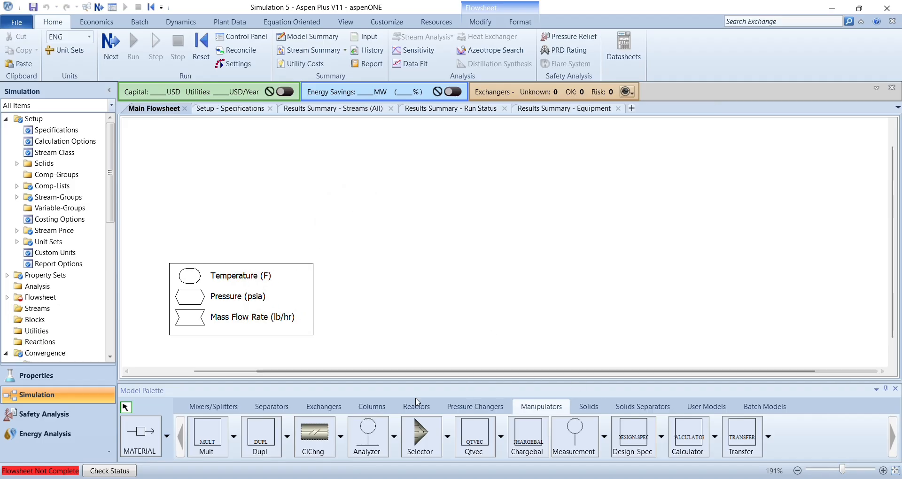
Step: Place a HeatX exchanger block on the empty main flowsheet, above and beside the legend
left_click(325, 409)
left_click(269, 436)
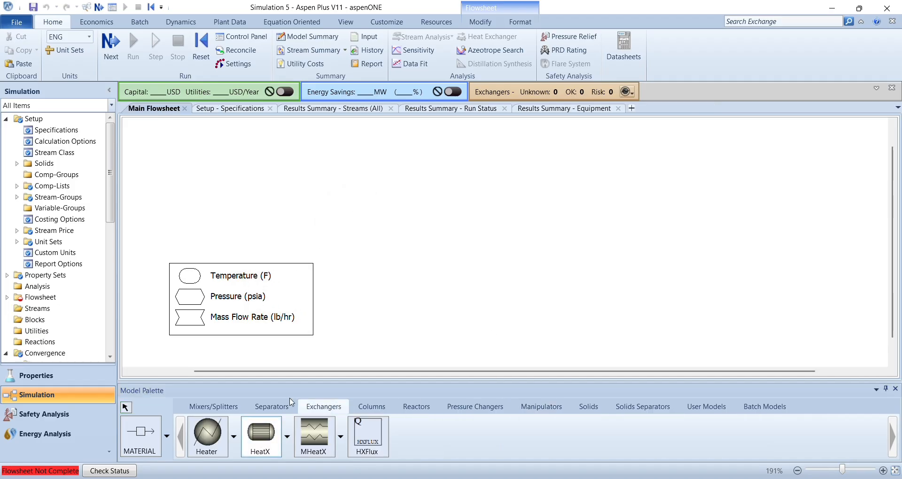
left_click(456, 197)
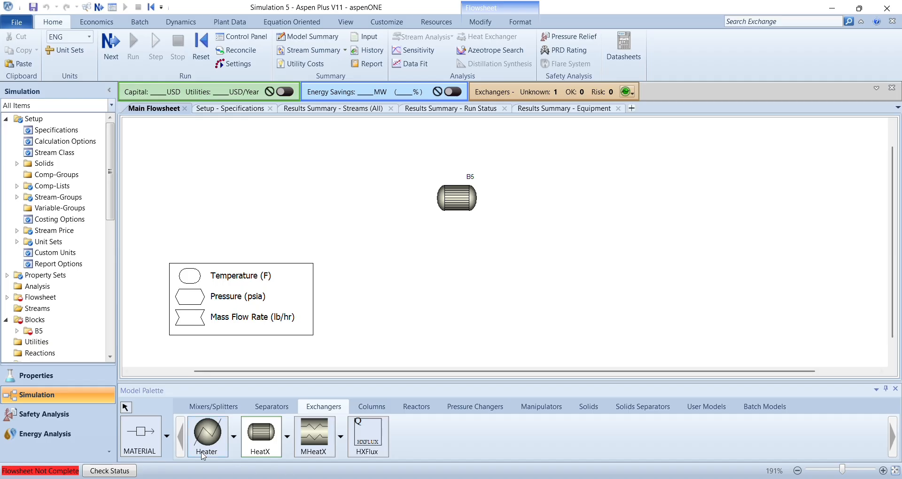
Step: Connect a material feed stream to the exchanger's lower inlet port and a product stream to its upper outlet port
left_click(149, 434)
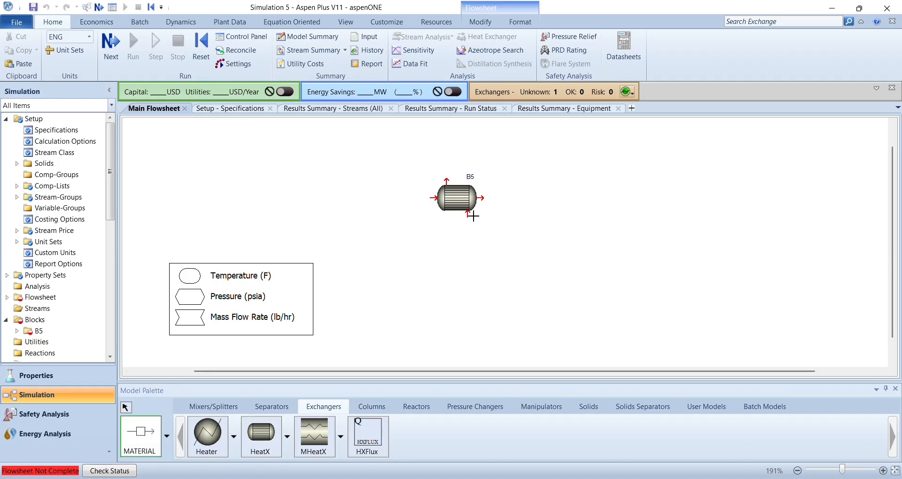
left_click(468, 213)
left_click(458, 262)
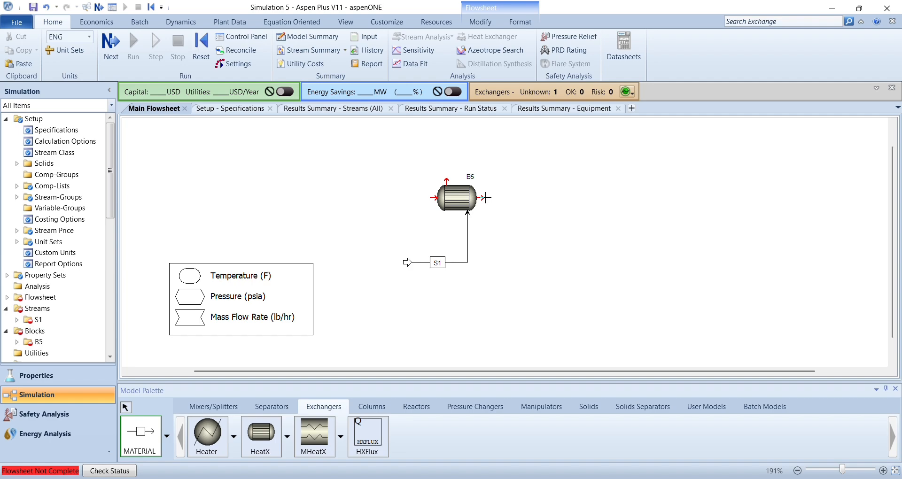
left_click(446, 181)
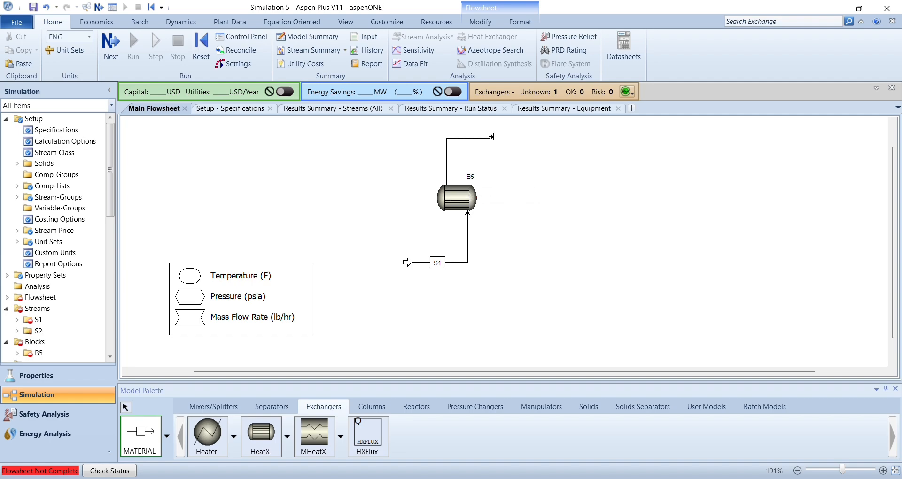
left_click(501, 139)
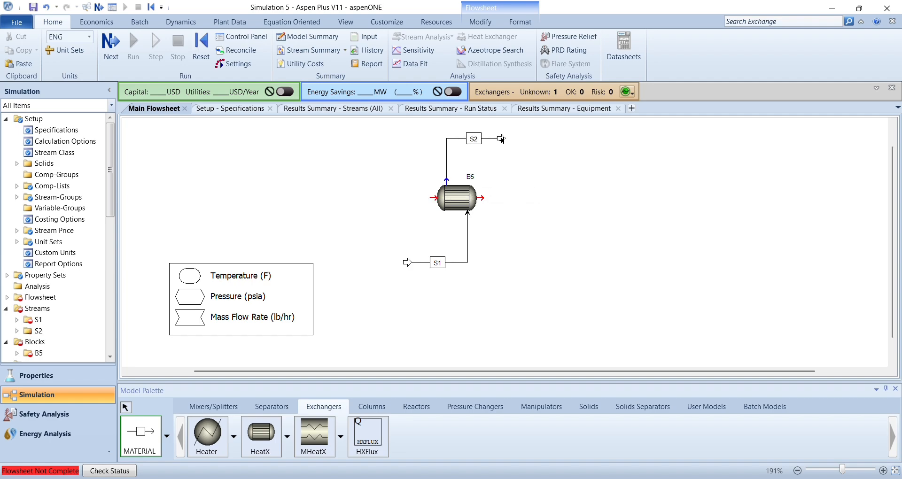
Step: Connect a material feed stream to the exchanger's left inlet port and a product stream to its right outlet port
left_click(432, 197)
left_click(352, 203)
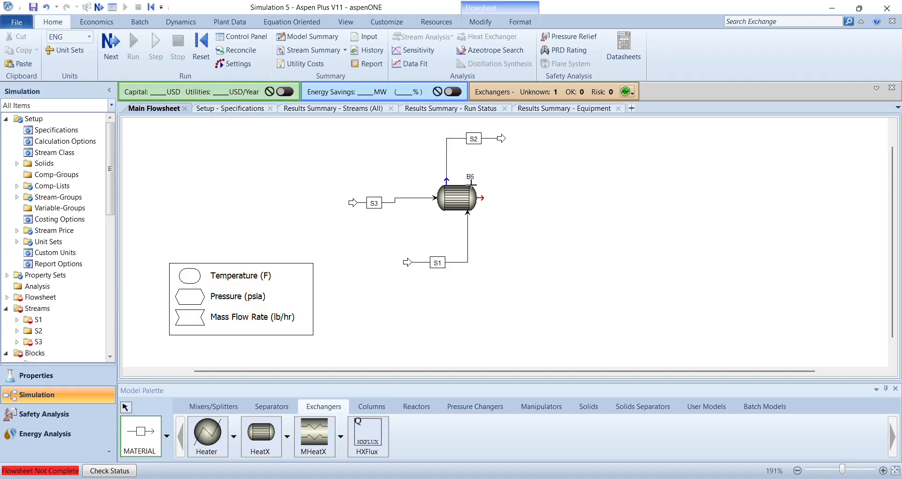
left_click(480, 195)
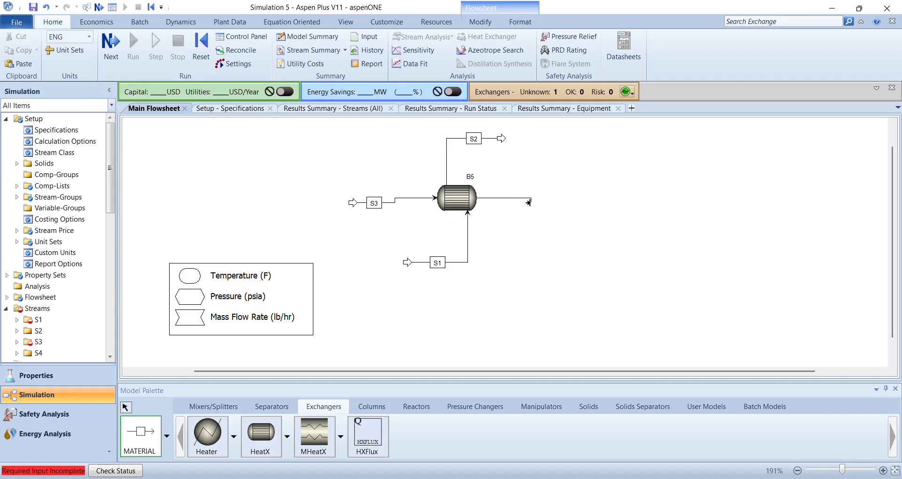
left_click(544, 203)
left_click(125, 408)
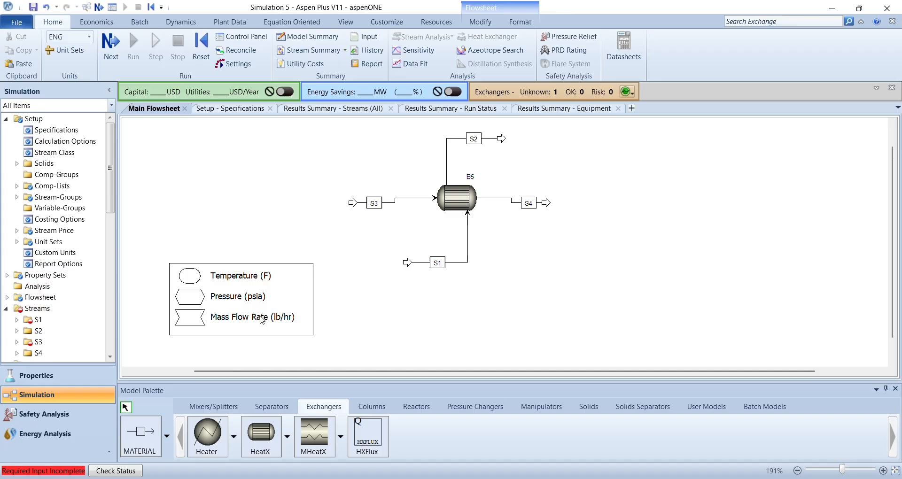
Step: Rename stream S3 as BEN-IN and stream S4 as BEN-OUT
double_click(373, 205)
type("BE")
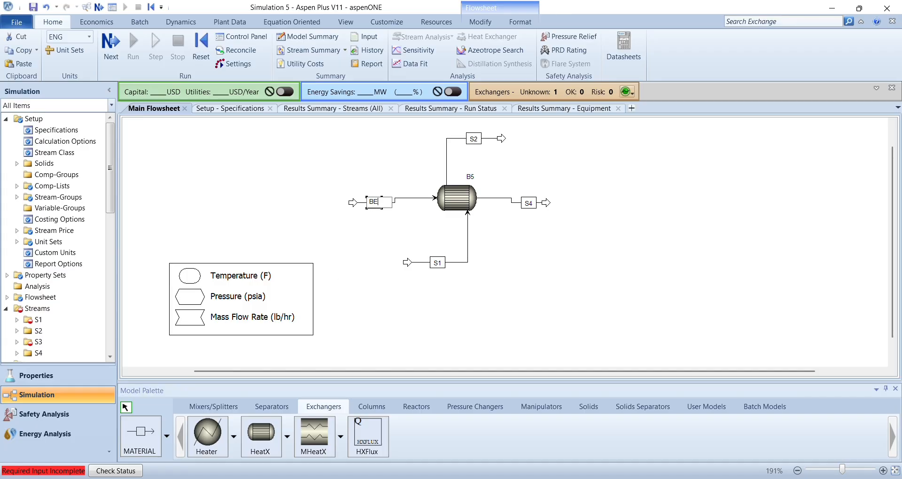
type("N")
key("BackSpace")
double_click(531, 202)
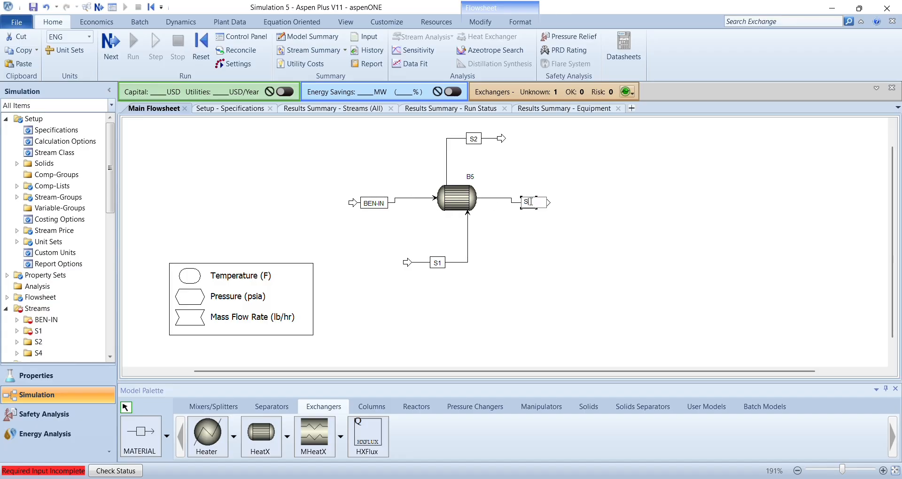
type("BEN-OUT")
Step: Rename stream S1 as TOL-IN and stream S2 as TOL-OUT
double_click(440, 262)
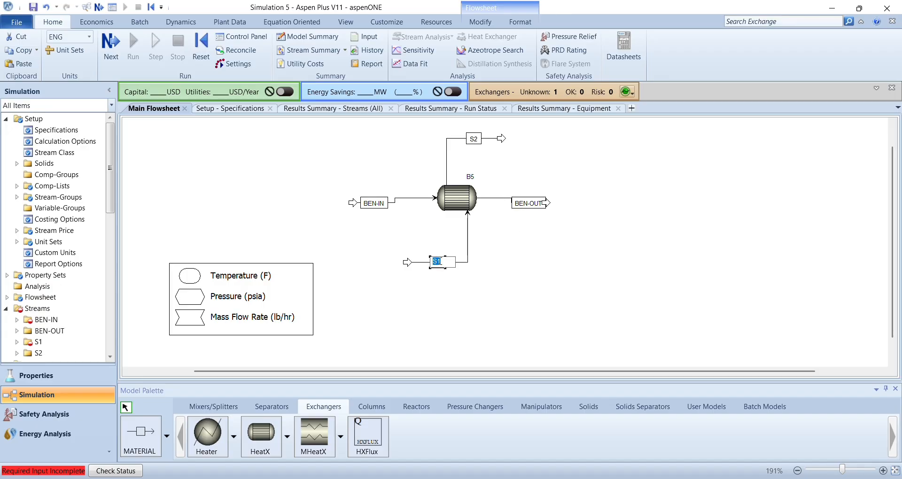
type("TOL-IN")
double_click(473, 138)
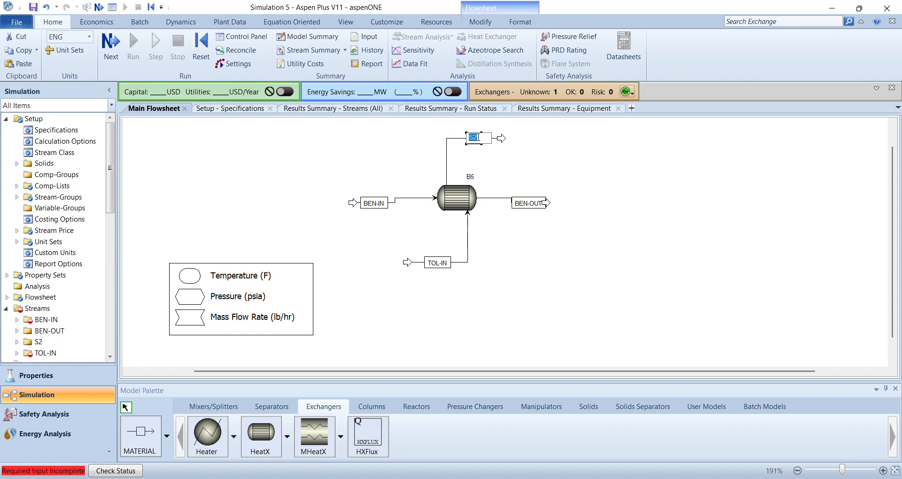
type("TOL-OUT")
key("Return")
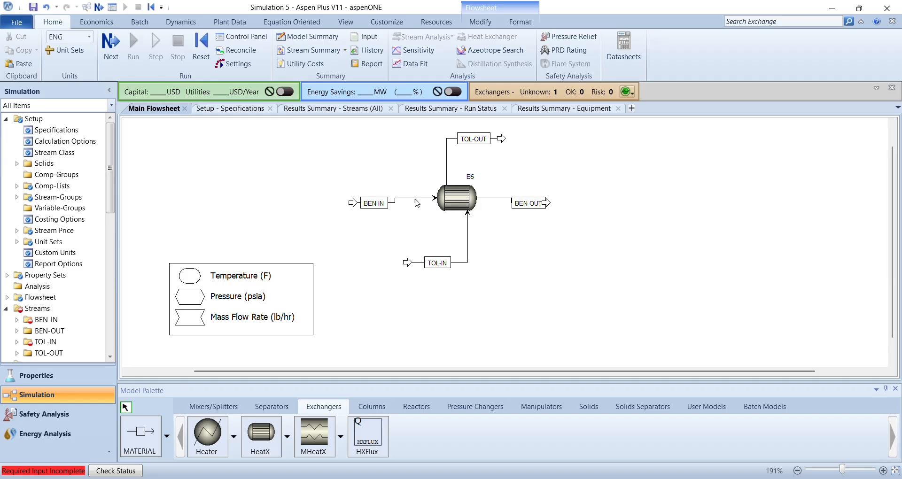
Step: Specify stream BEN-IN at 75 F and 50 psia with a total mass flow rate of 90000 lb/hr
double_click(414, 197)
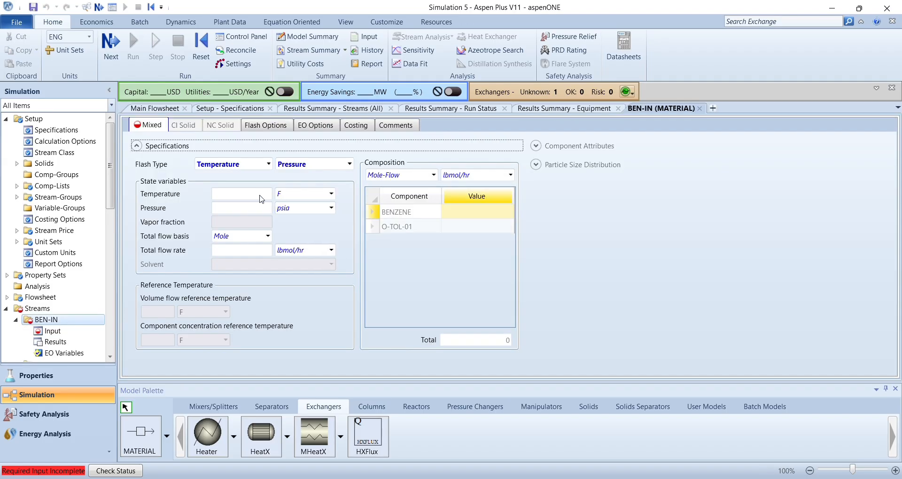
left_click(256, 194)
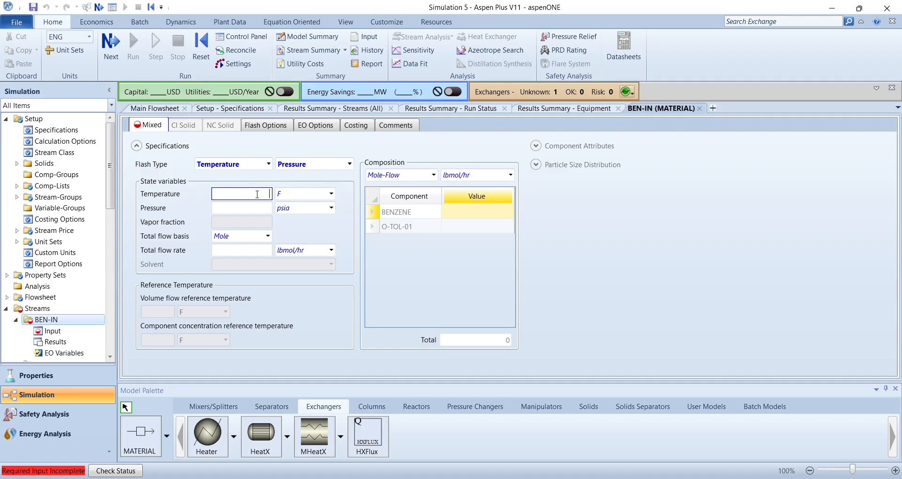
left_click(257, 207)
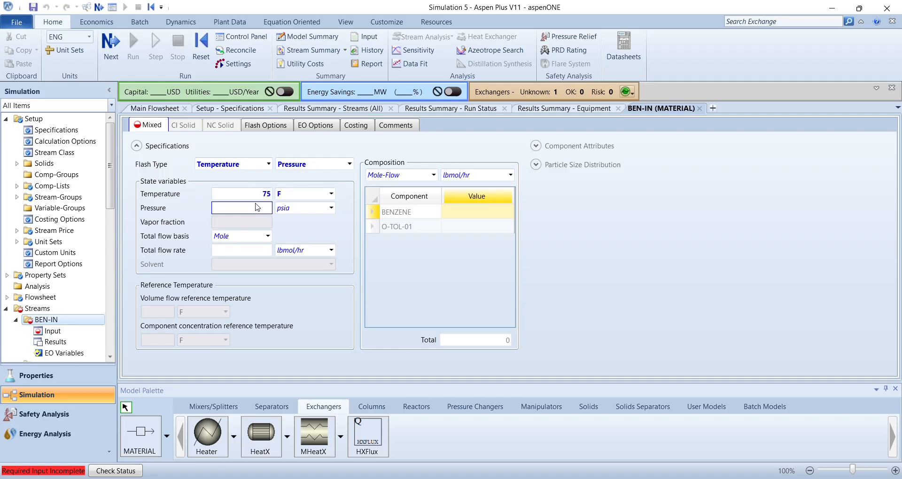
type("50")
left_click(258, 240)
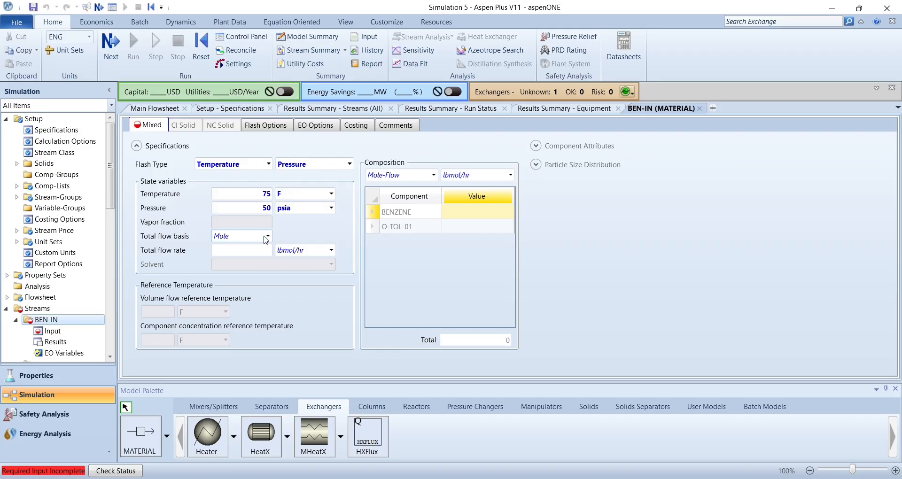
left_click(260, 238)
left_click(257, 248)
left_click(257, 250)
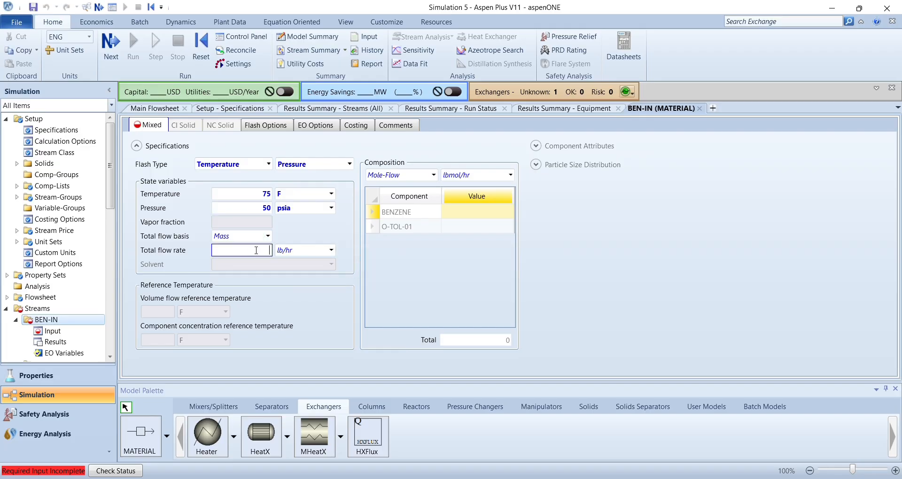
type("90000")
Step: Set BEN-IN's composition basis to Mole-Frac with a BENZENE value of 1
left_click(434, 180)
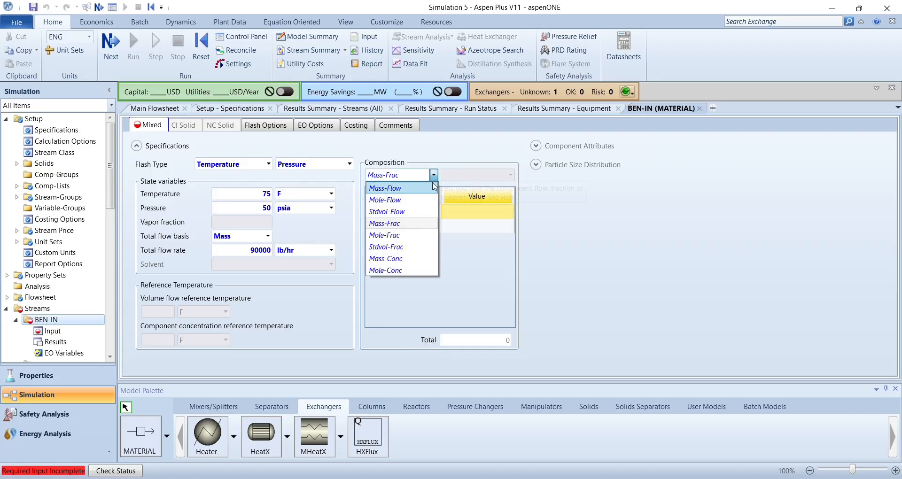
left_click(409, 235)
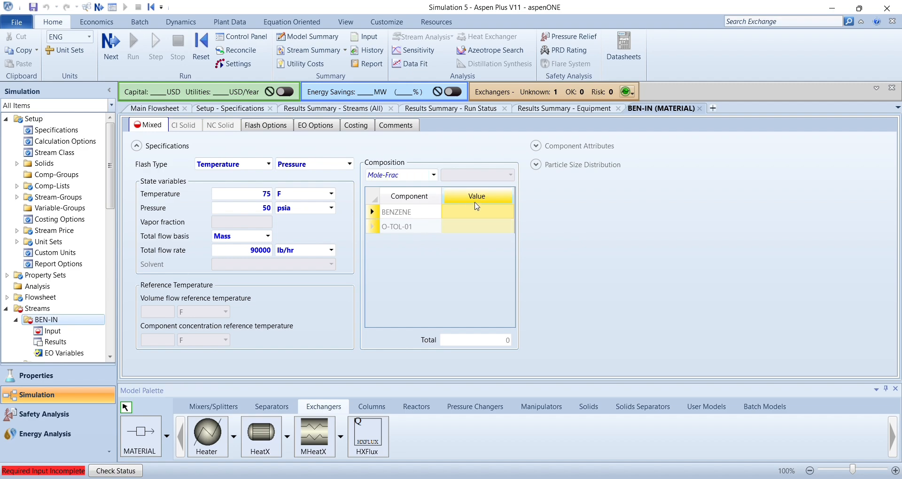
left_click(475, 215)
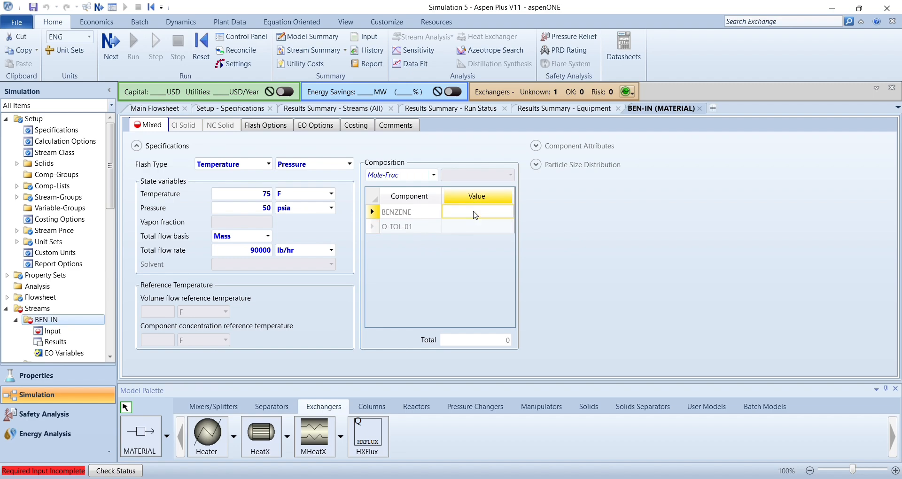
type("1")
key("Return")
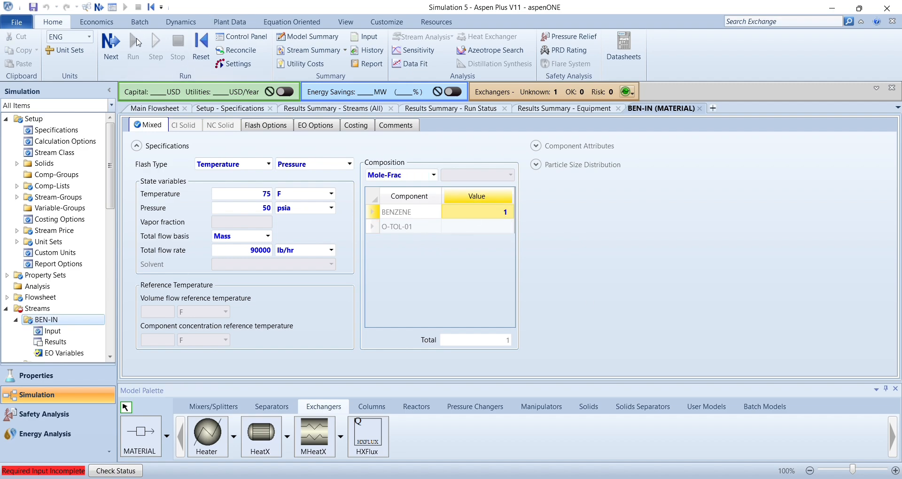
Step: Specify stream TOL-IN at 230 F and 45 psia with a total mass flow rate of 100000 lb/hr
left_click(112, 45)
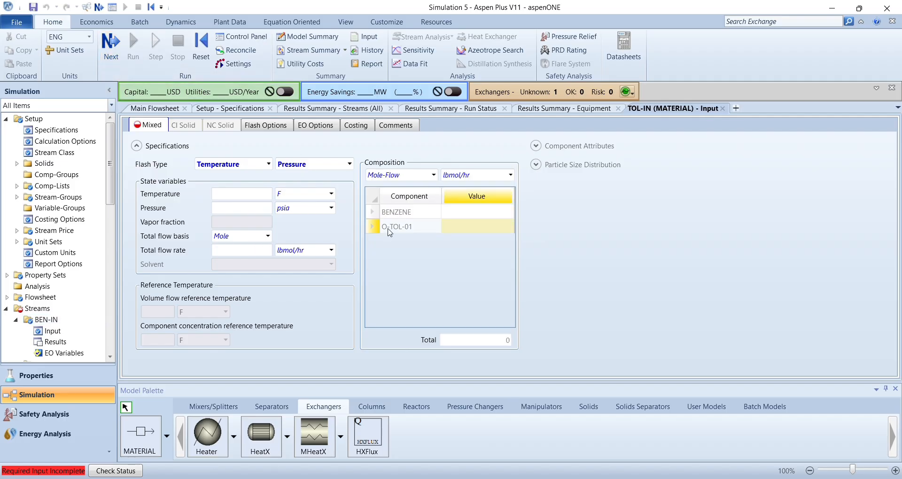
left_click(258, 198)
type("230")
left_click(262, 208)
type("45")
left_click(268, 237)
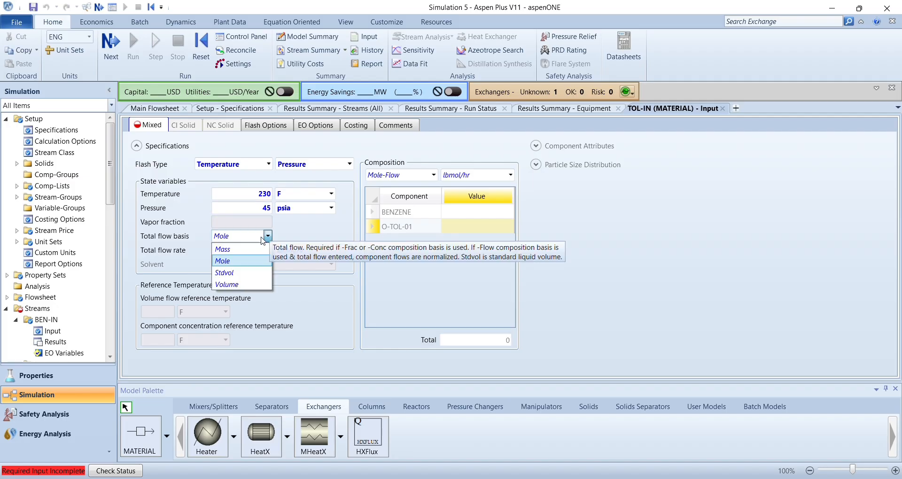
left_click(255, 249)
left_click(255, 248)
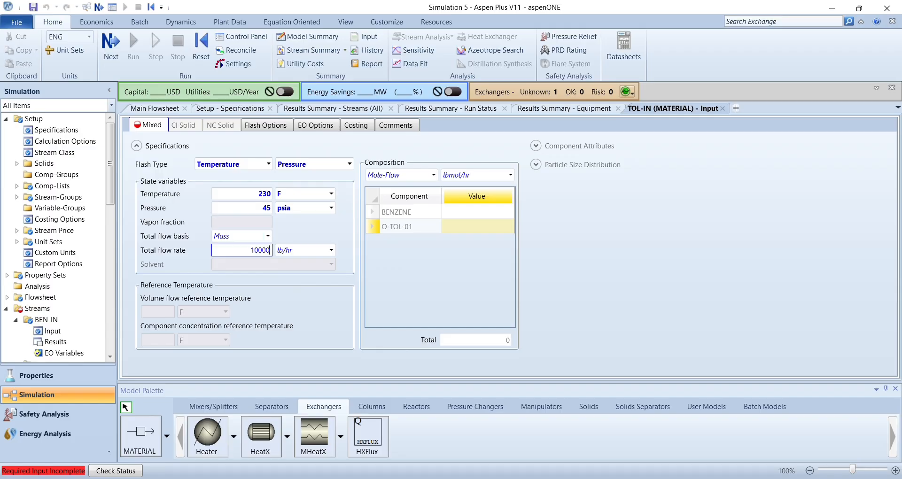
Step: Set TOL-IN's composition basis to Mass-Frac with an O-TOL-01 value of 1, and return to the main flowsheet
left_click(432, 175)
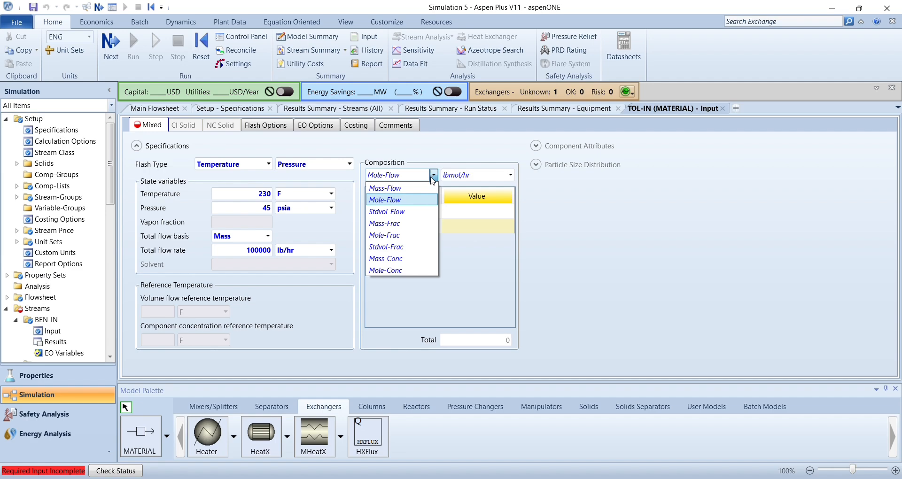
left_click(421, 225)
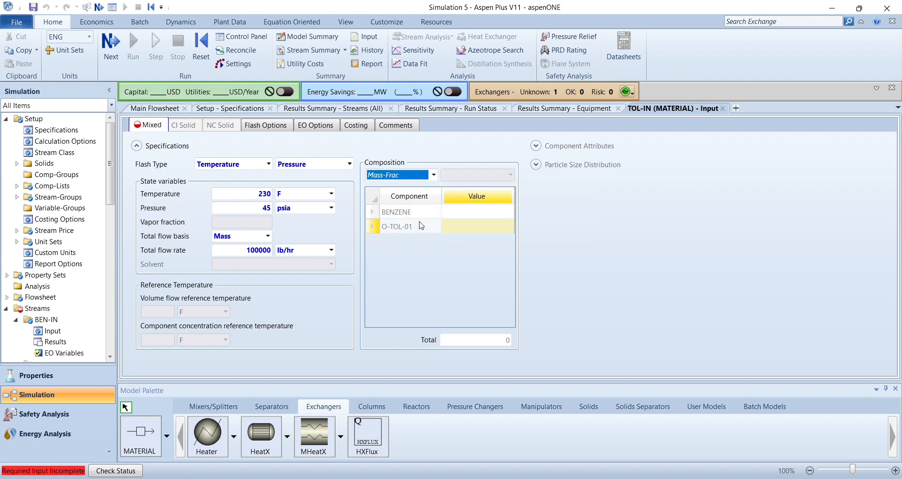
left_click(465, 227)
type("1")
key("Return")
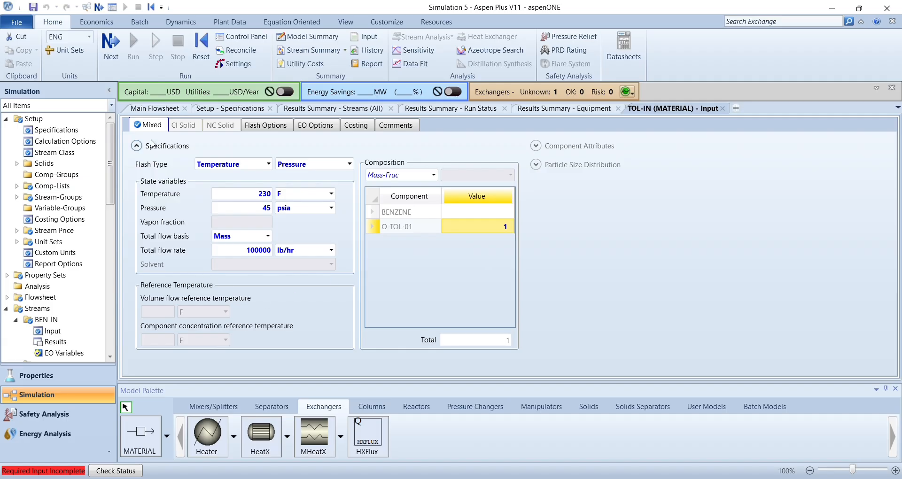
left_click(153, 108)
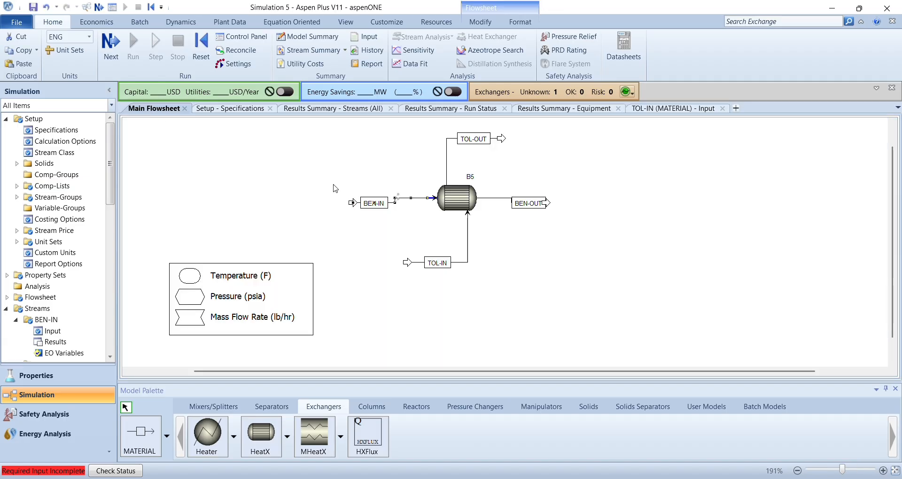
Step: Set exchanger B5 to the multipass flow direction that calculates the number of shells, with a hot stream outlet temperature of 150 F
left_click(451, 197)
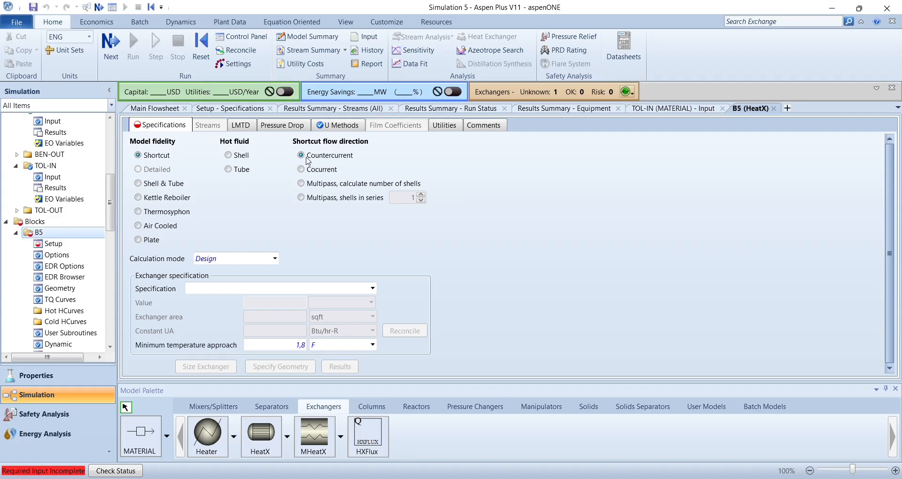
left_click(309, 188)
left_click(371, 289)
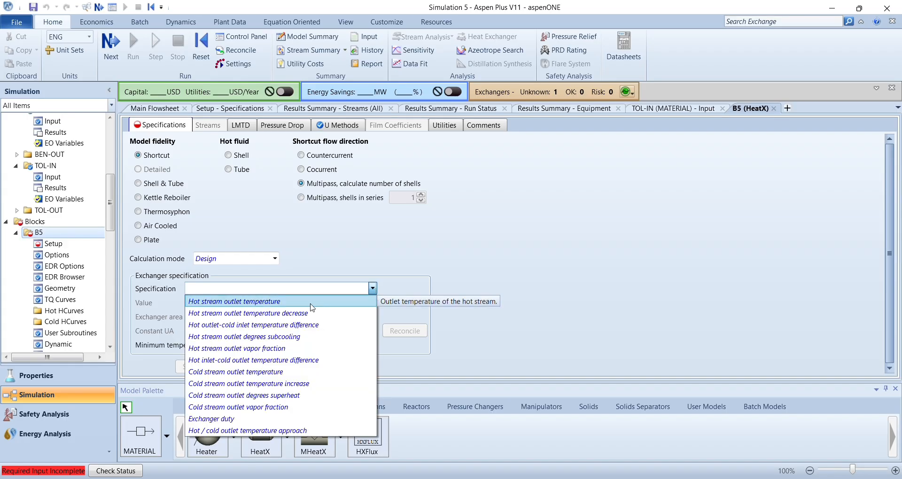
left_click(311, 302)
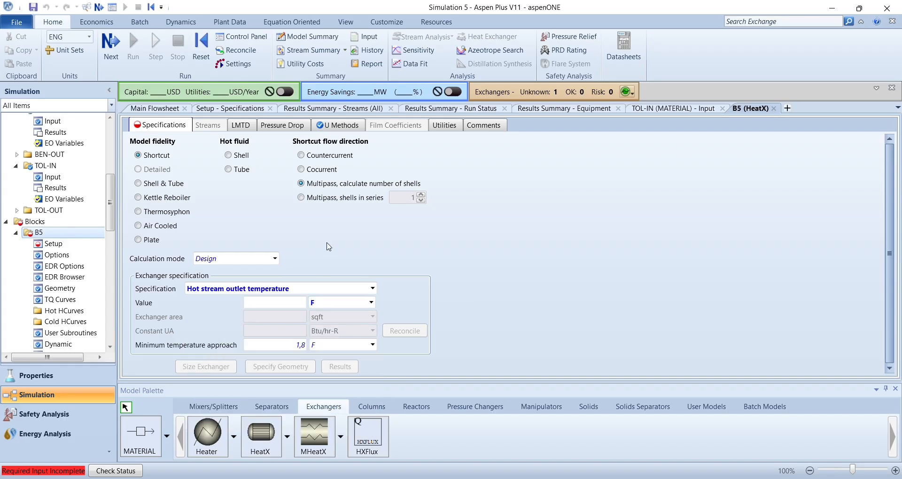
left_click(301, 301)
type("150")
left_click(445, 297)
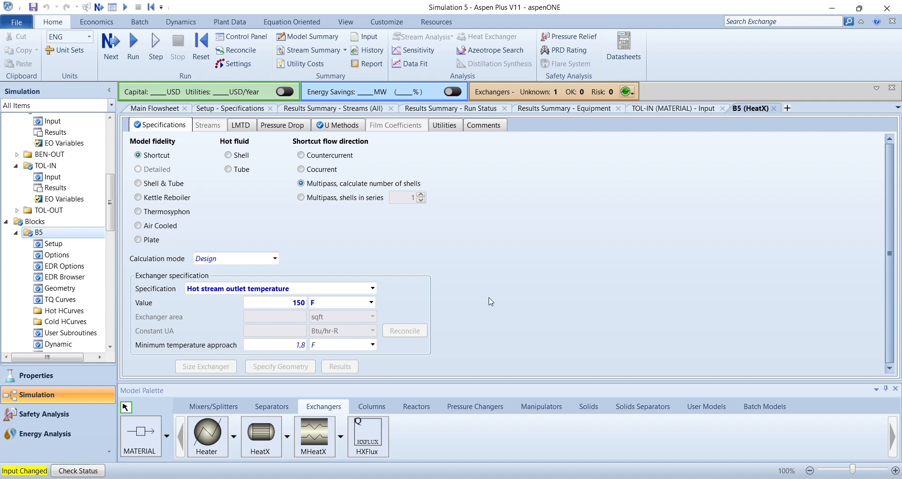
Step: Switch B5's U method to a constant U value of 54,8 Btu/hr-sqft-R
left_click(326, 128)
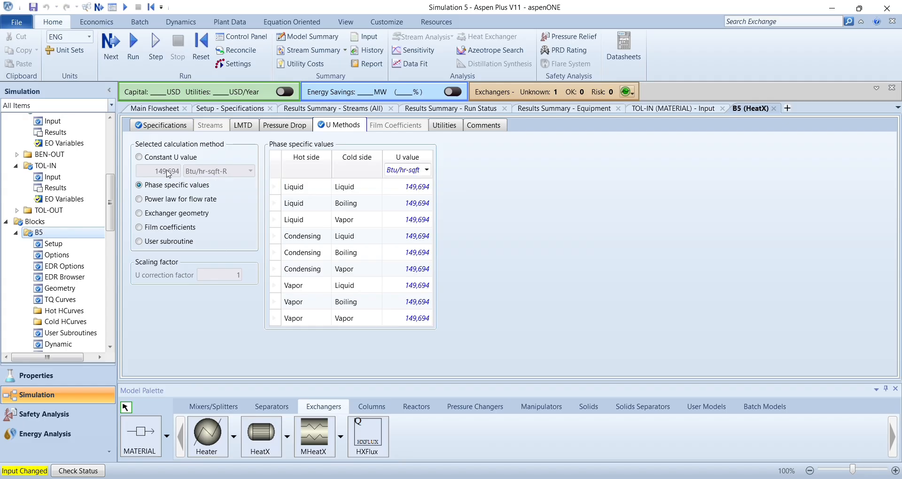
left_click(140, 158)
left_click(162, 170)
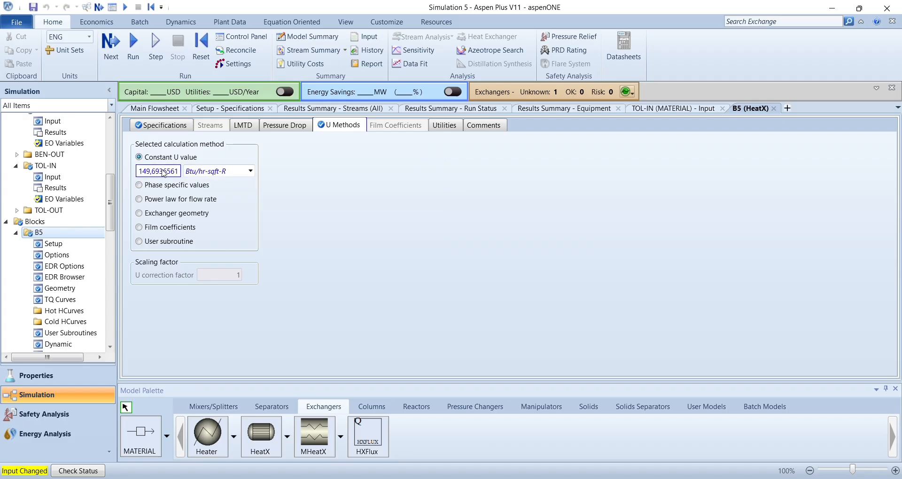
key("BackSpace")
type("54,8")
key("Return")
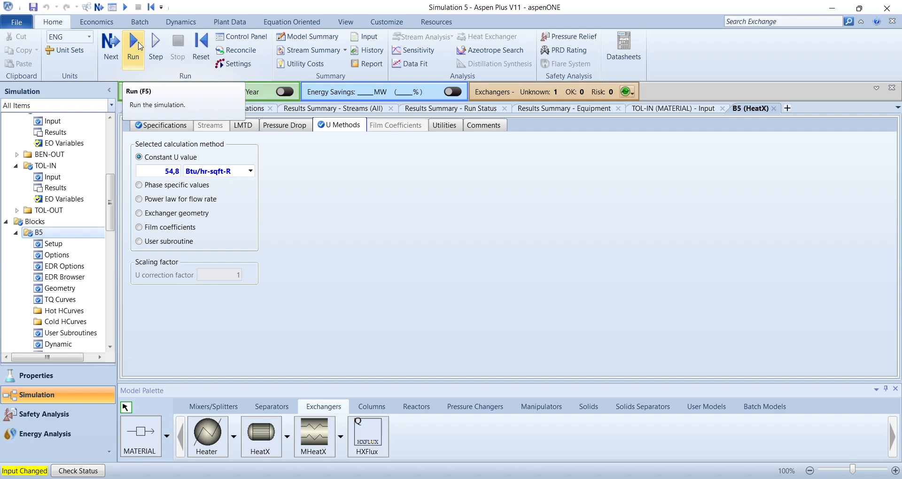
Step: Run the simulation and examine B5's thermal results for stream temperatures, pressures and heat duty
left_click(141, 46)
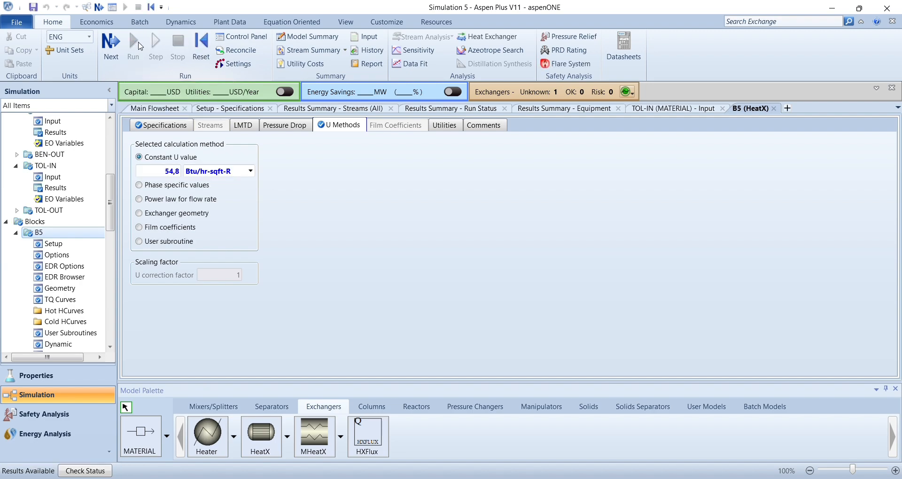
scroll(91, 239, "down", 4)
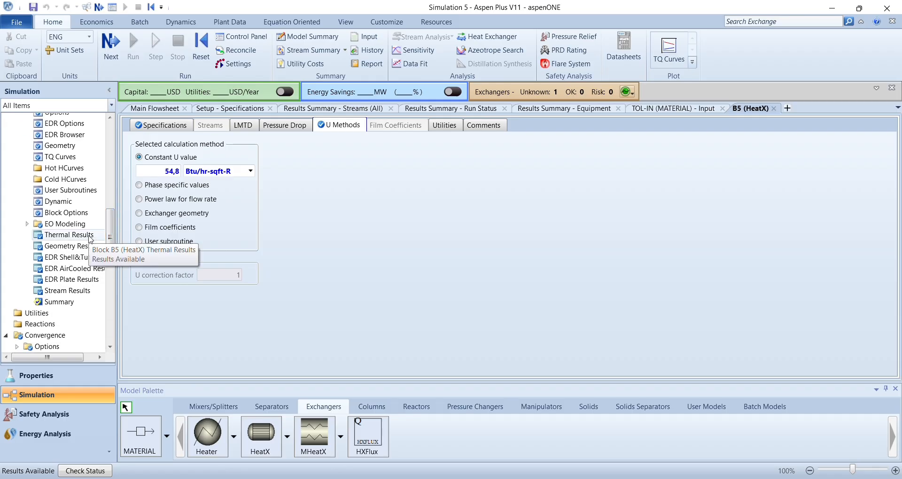
double_click(89, 236)
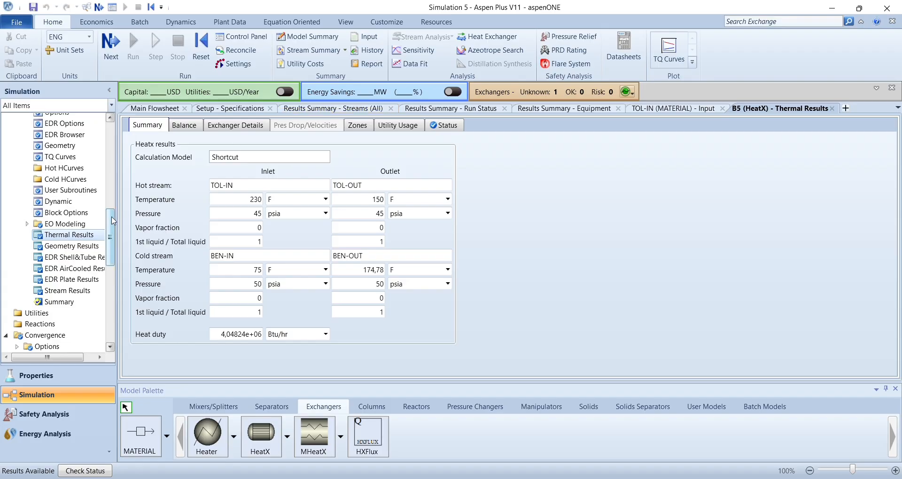
left_click_drag(111, 217, 111, 208)
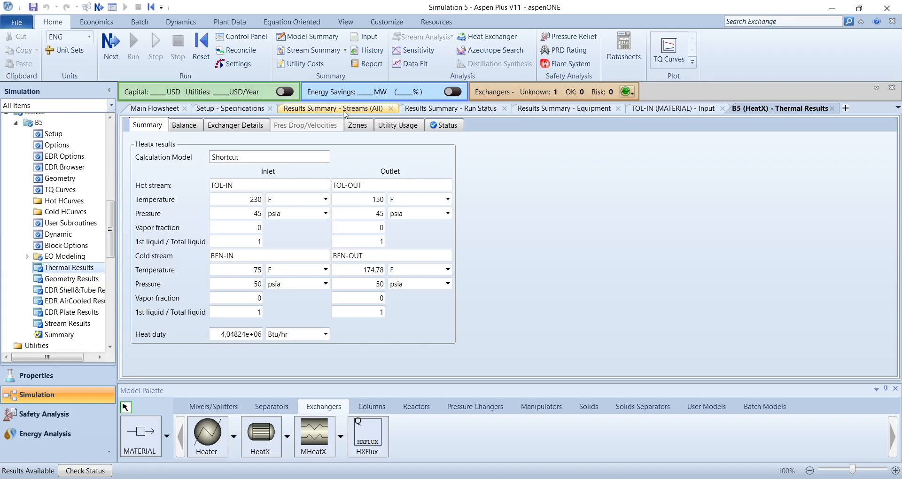
Step: Convert B5 from Shortcut to a rigorous Shell & Tube exchanger with interactive sizing, and start the sizing calculation
left_click(157, 111)
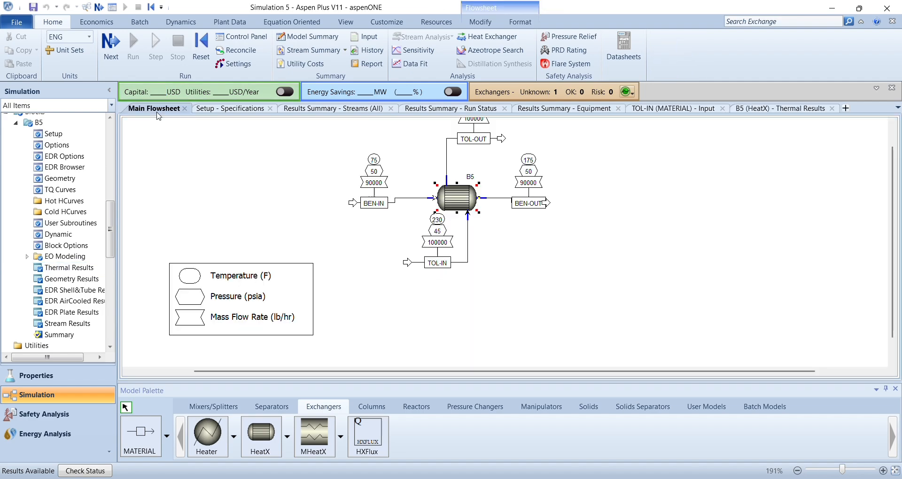
double_click(466, 188)
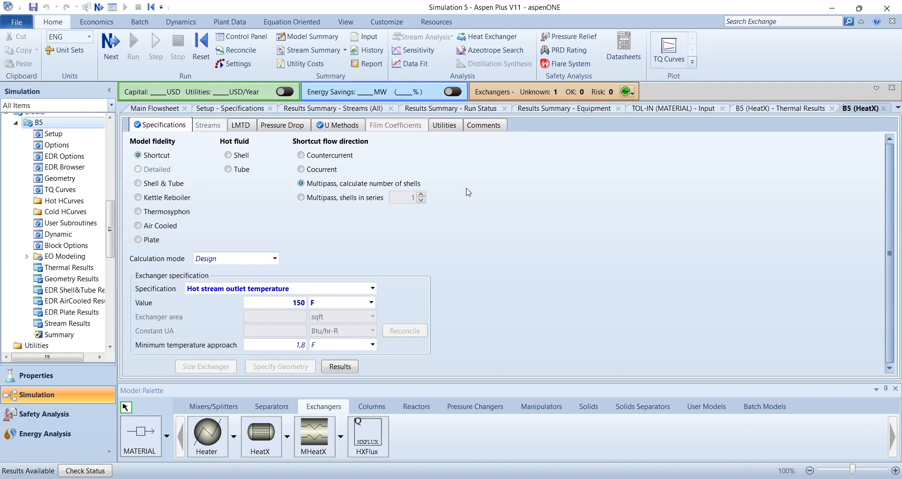
left_click(163, 187)
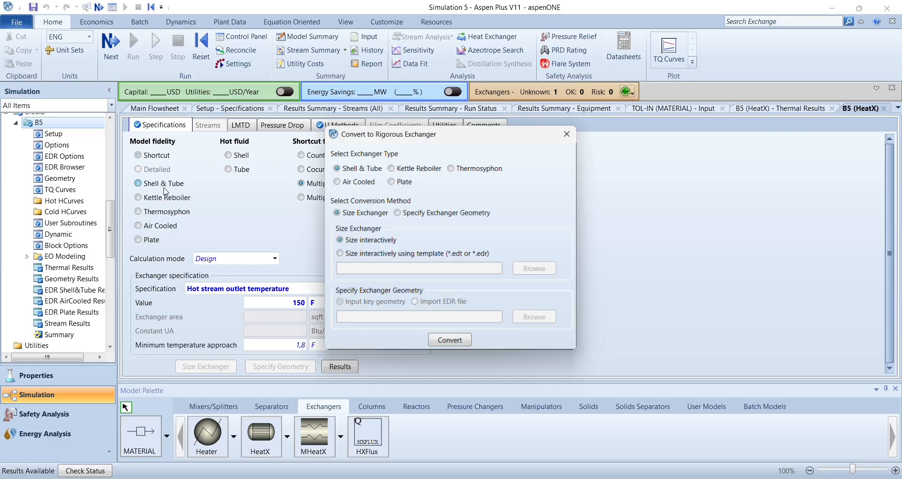
left_click(452, 342)
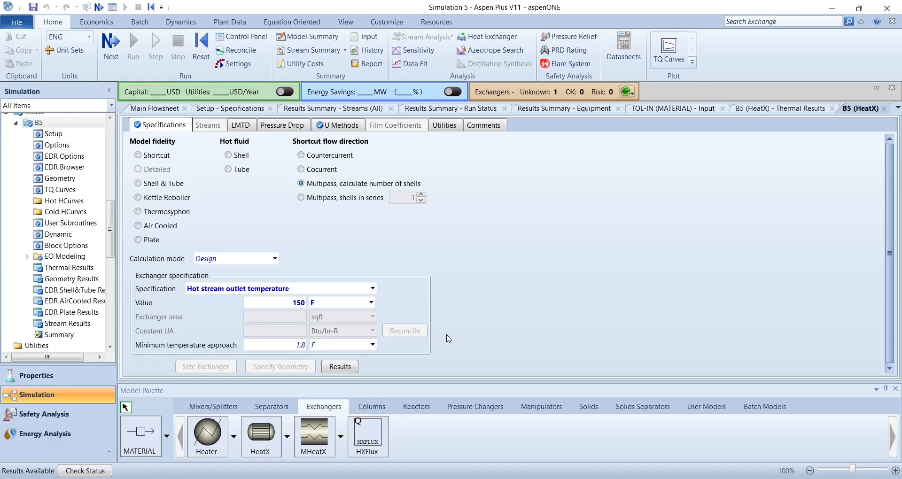
left_click(150, 186)
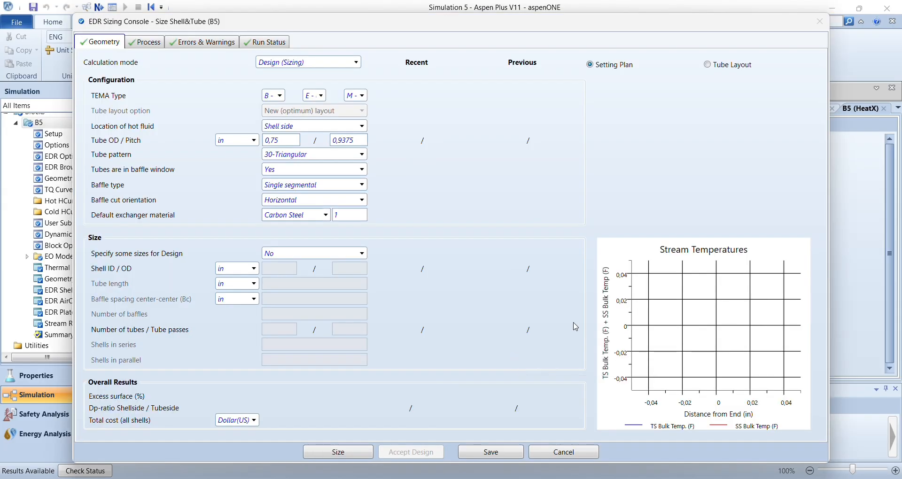
left_click(339, 452)
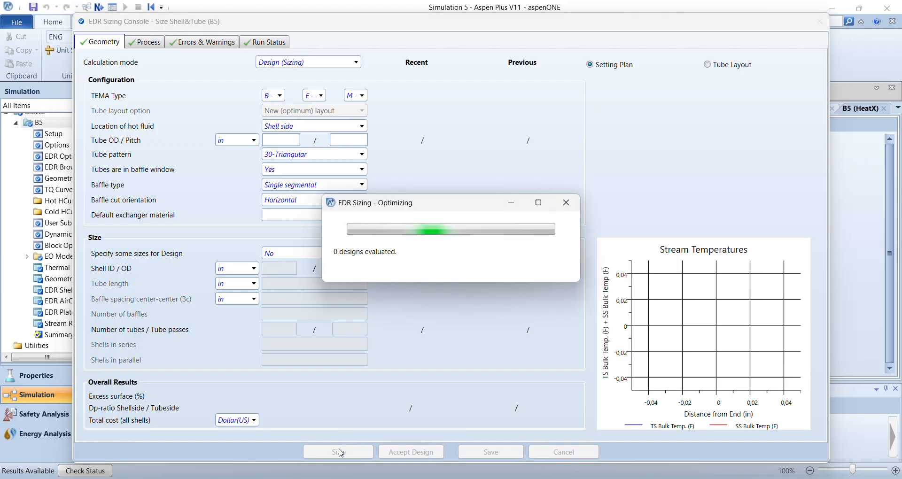